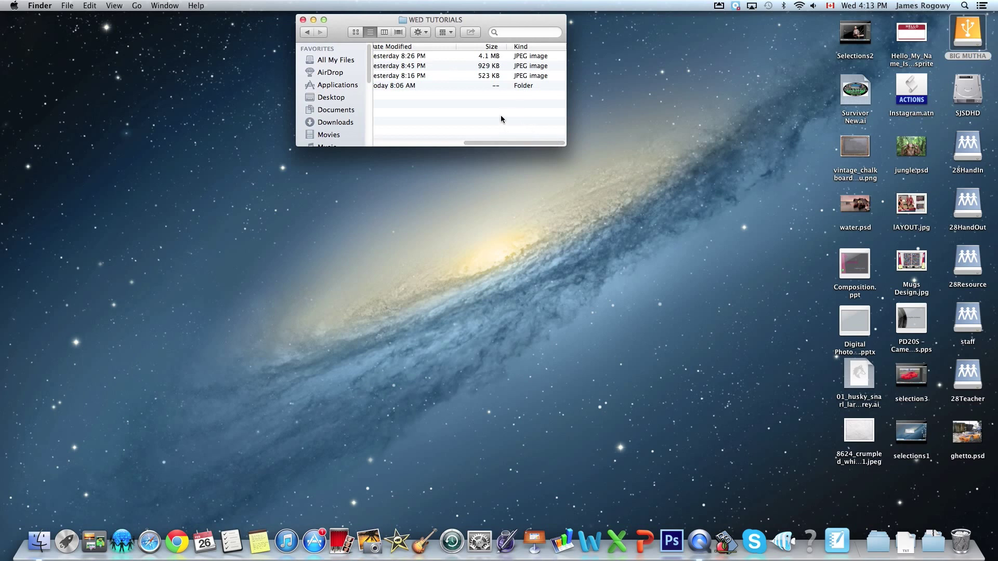
- Open eye.jpg from the WED TUTORIALS folder in Photoshop
drag(508, 143, 384, 142)
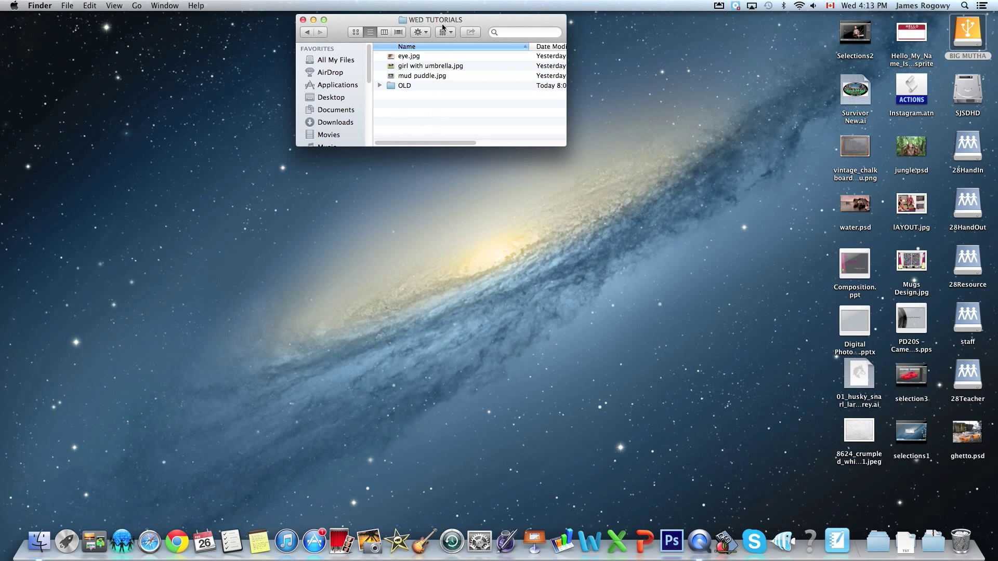
drag(479, 21, 482, 68)
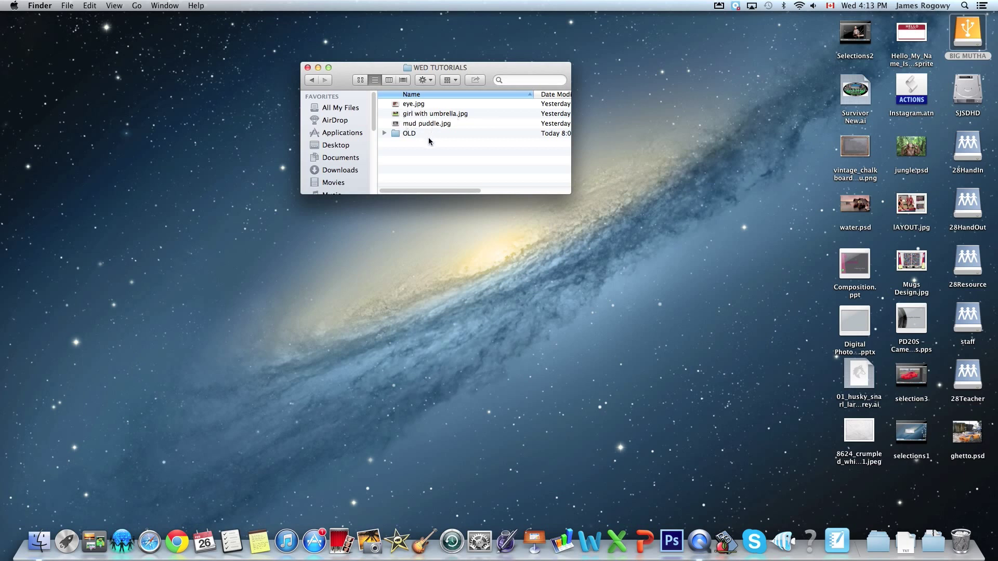
drag(408, 108, 671, 546)
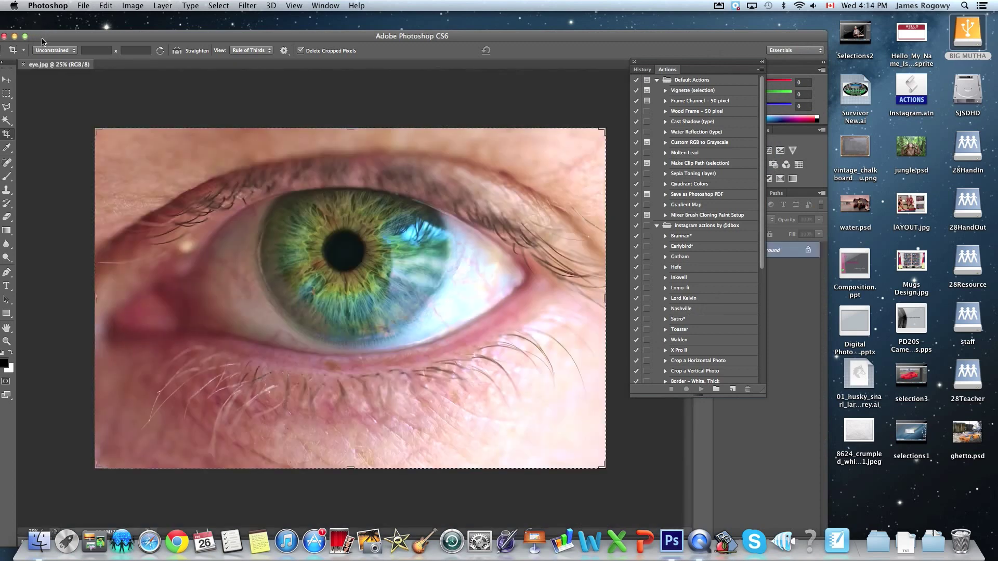
- Enlarge the workspace by maximizing the window and closing the floating Actions panel, with the eye photo fitted on screen
click(25, 36)
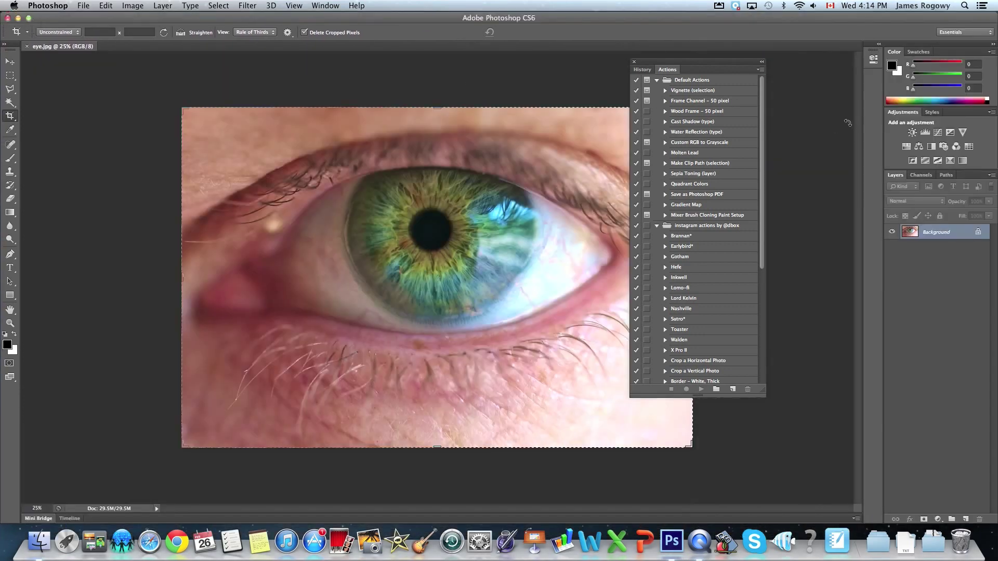
drag(757, 68, 844, 71)
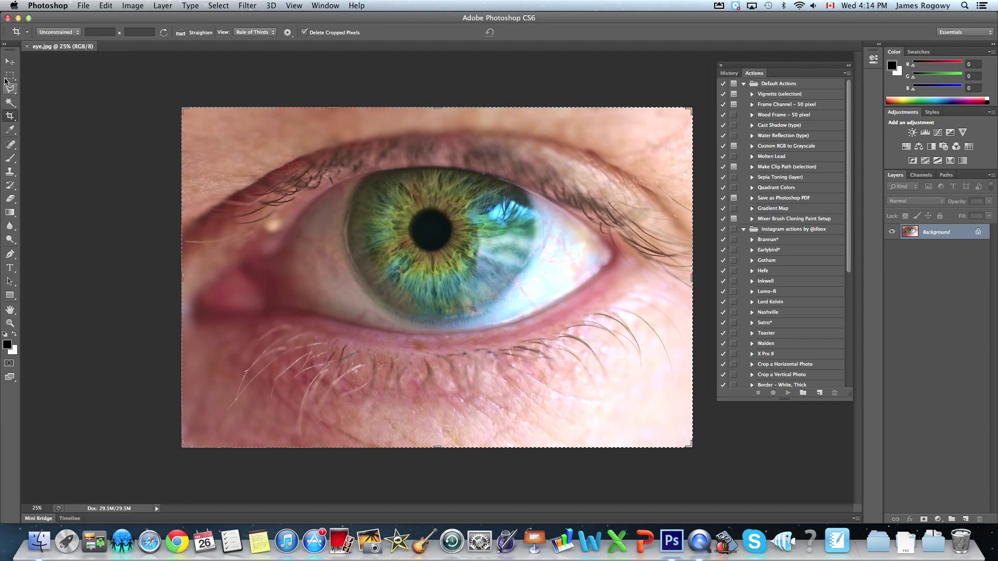
click(9, 62)
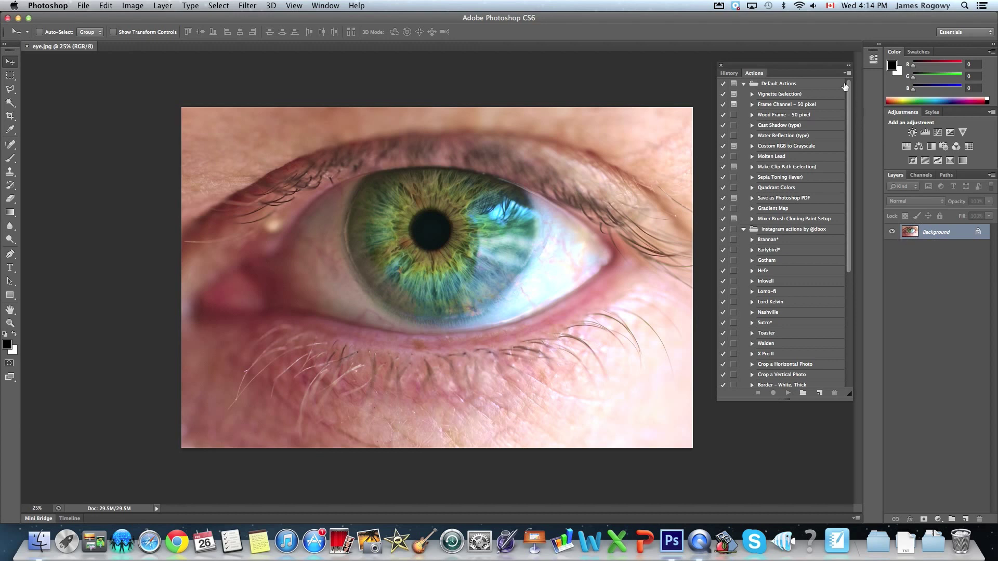
click(720, 65)
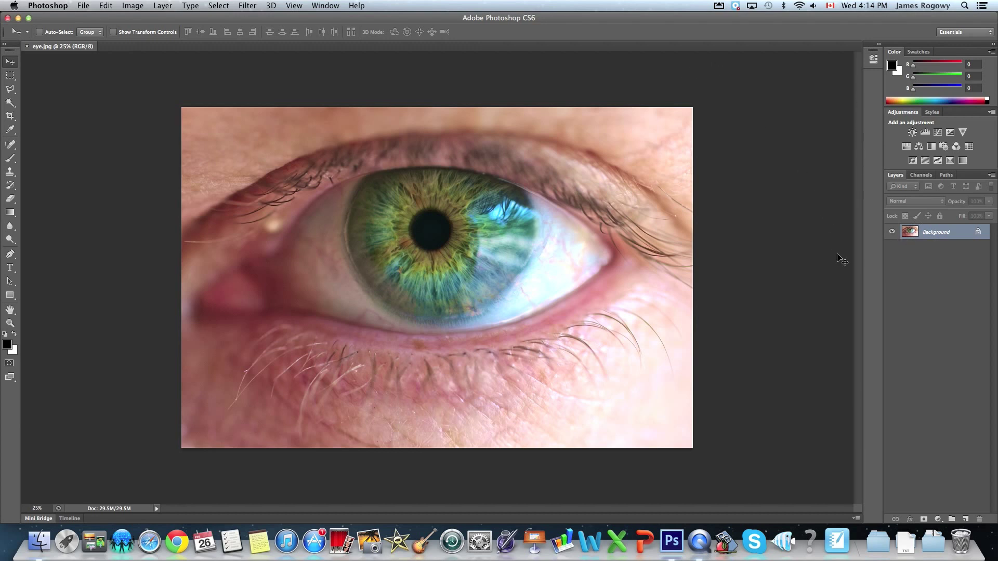
key(super+0)
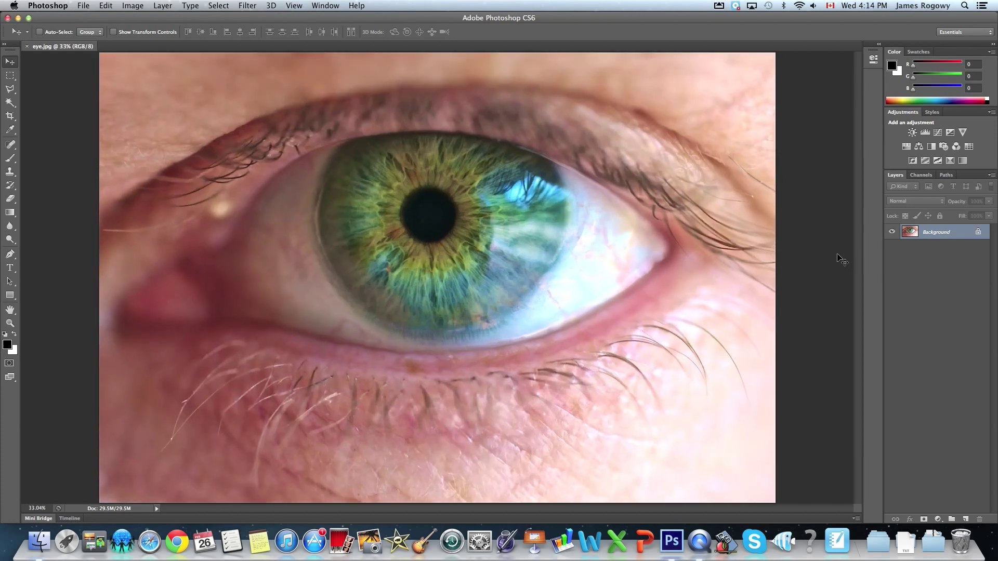
- Duplicate the Background layer within eye.jpg as "Background copy"
right_click(929, 235)
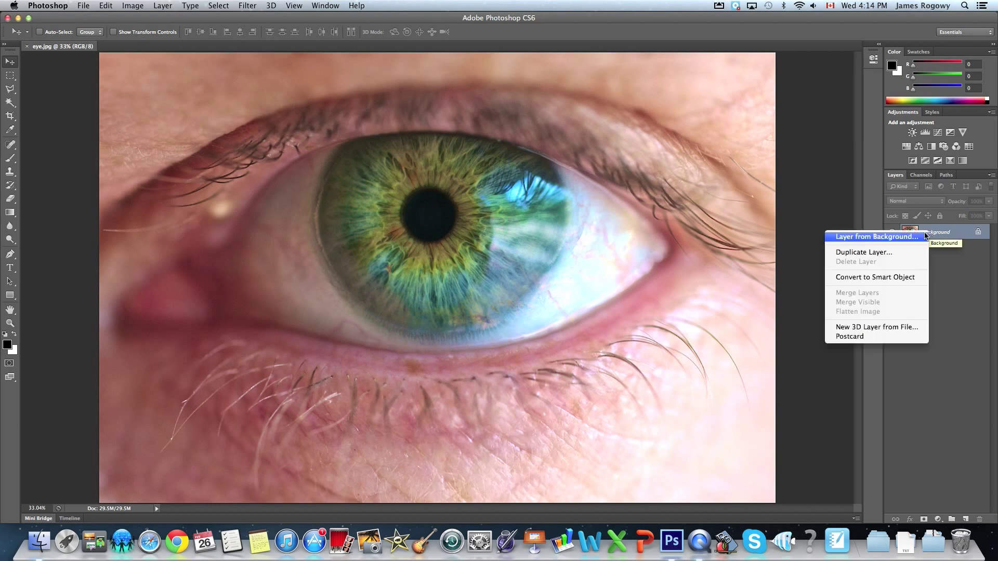
click(866, 254)
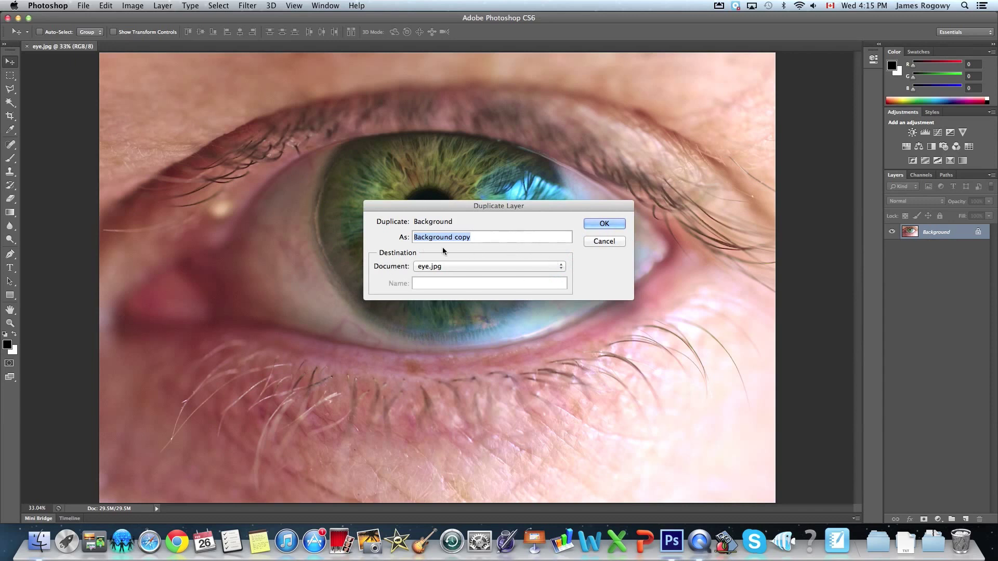
click(603, 224)
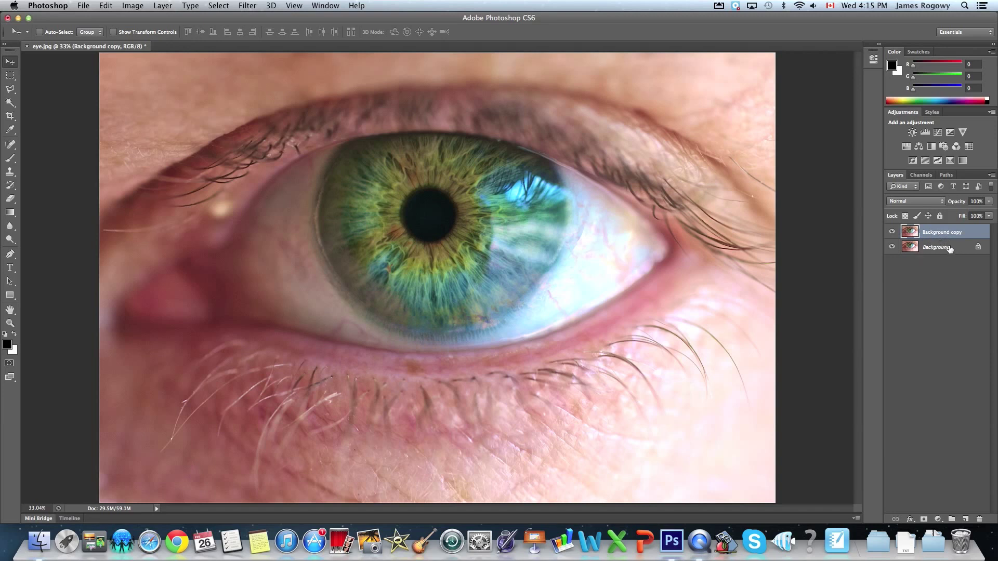
- Hide Background copy and convert the Background layer with Black & White: Reds -14, Yellows 74, Greens 116, Cyans 21, Blues -29, Magentas 24
click(892, 232)
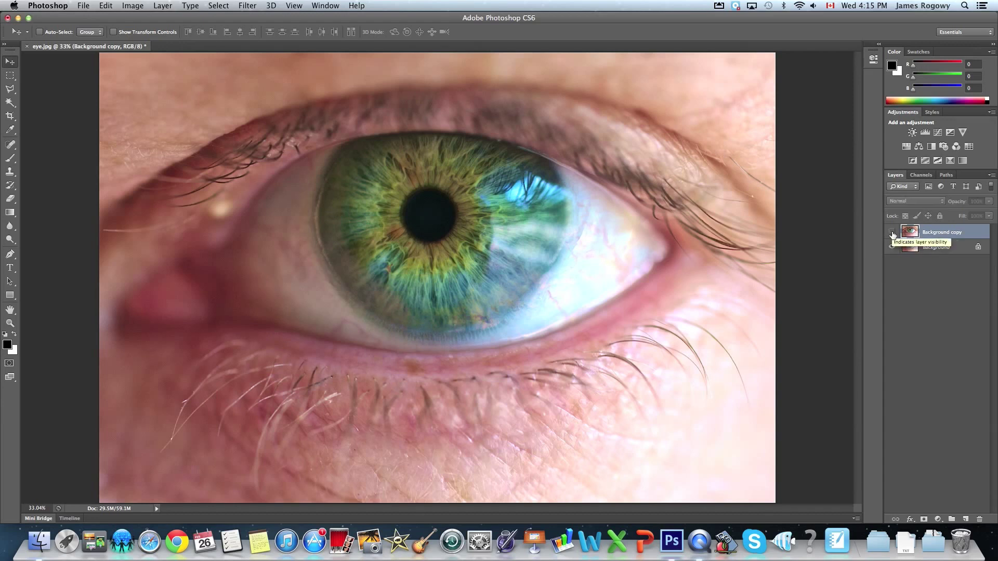
click(934, 251)
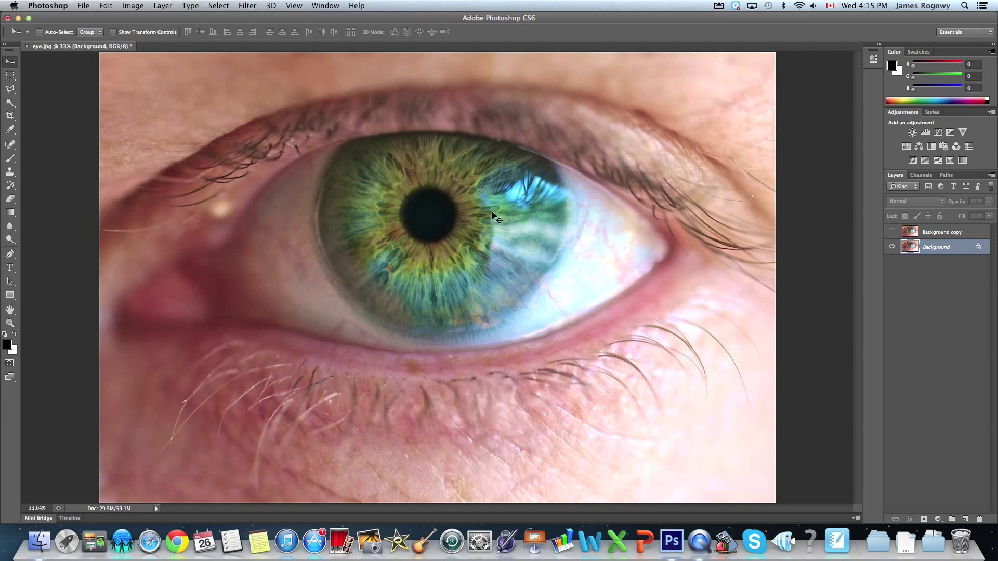
click(132, 5)
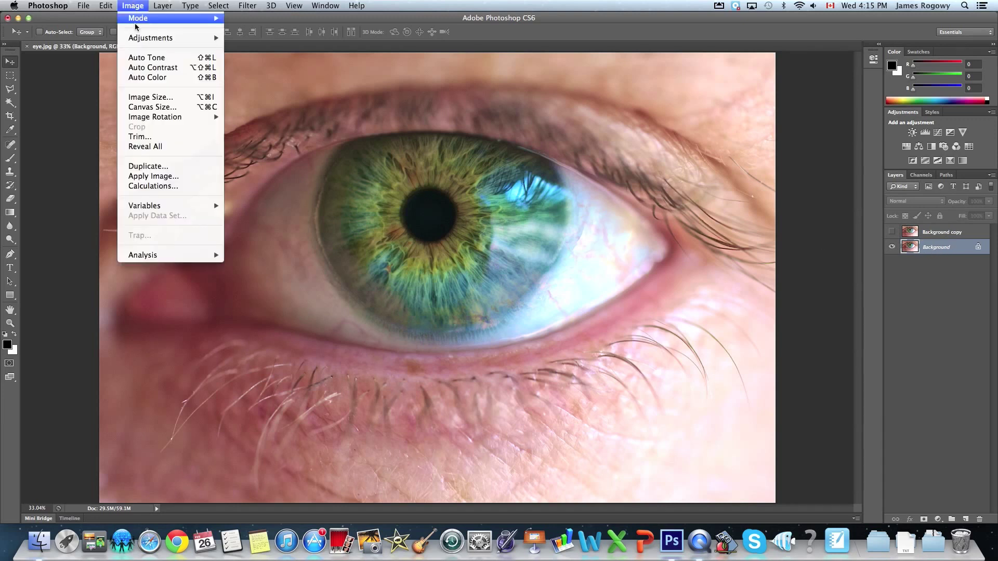
mouse_move(138, 39)
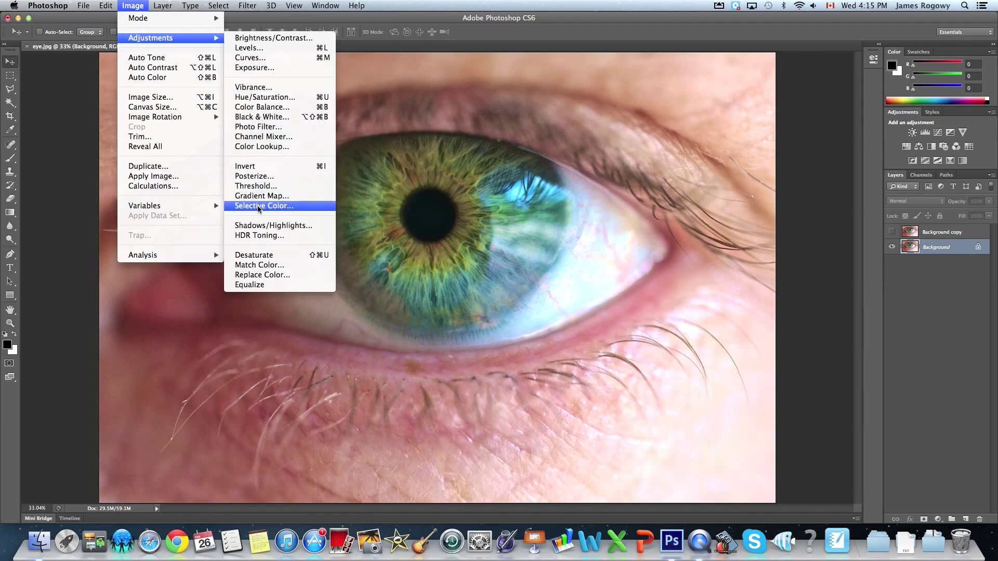
click(261, 117)
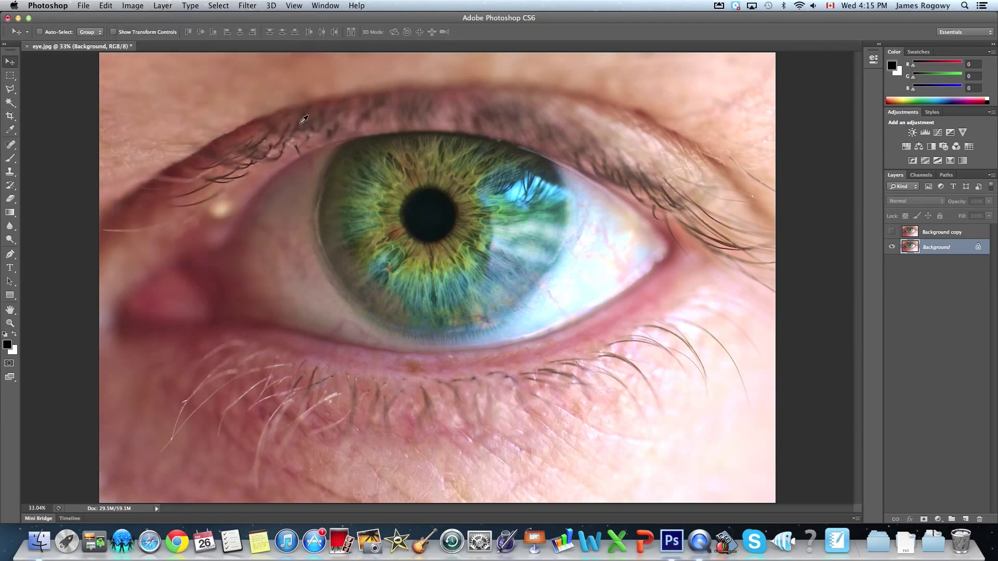
drag(472, 119, 765, 140)
drag(761, 193, 758, 330)
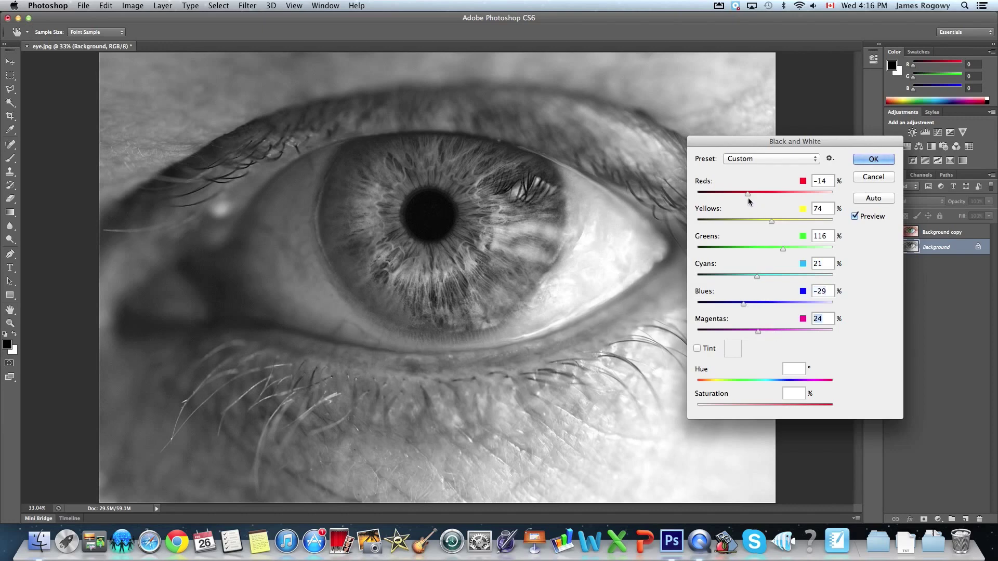
- Lower Reds to -35, fine-tune Yellows and apply the Black & White adjustment to the Background layer
mouse_move(748, 193)
mouse_down()
mouse_move(732, 192)
mouse_move(742, 194)
mouse_up()
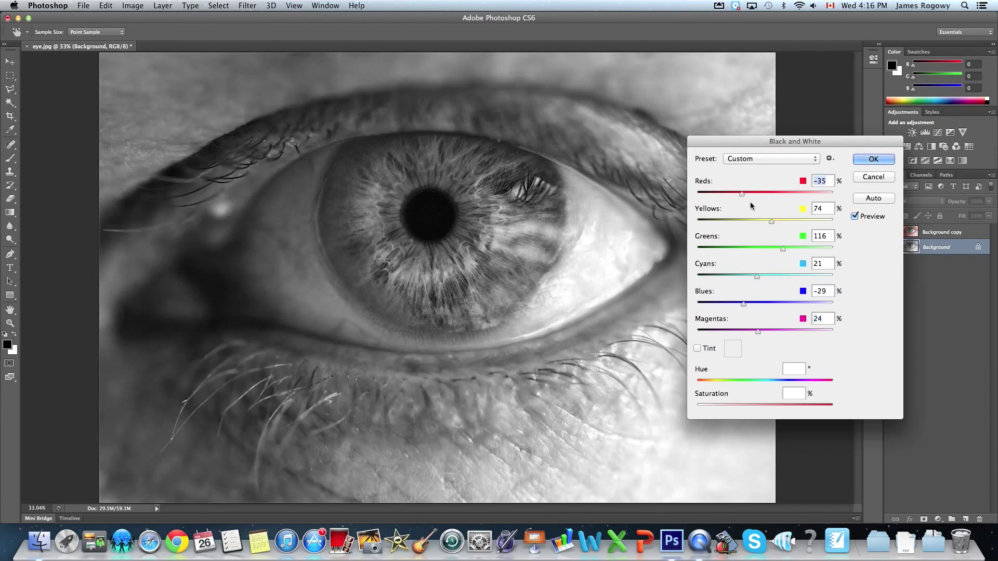
drag(771, 227, 769, 221)
drag(756, 220, 772, 221)
click(868, 159)
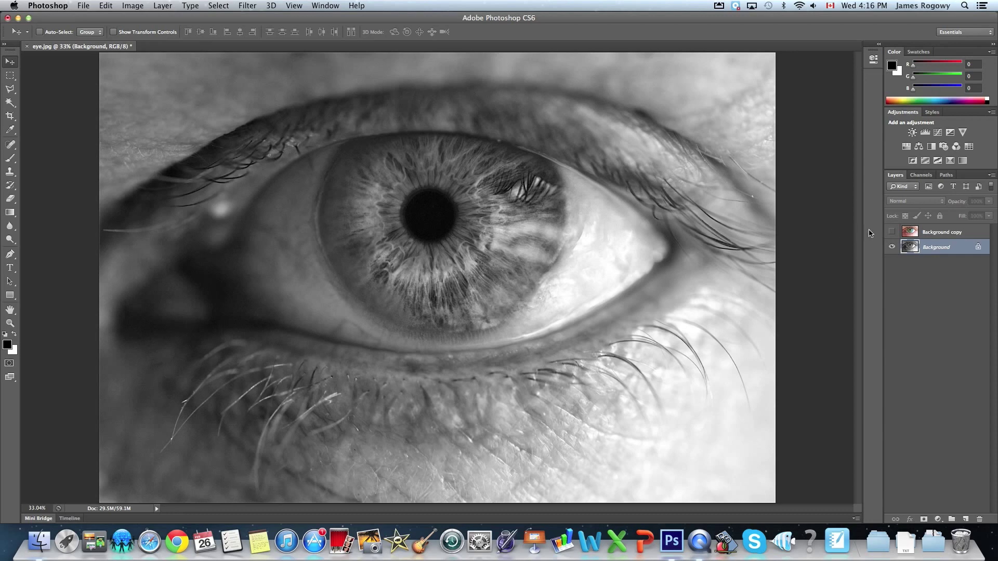
- Show and select the coloured Background copy layer, and toggle its visibility to compare it with the black-and-white layer
click(894, 234)
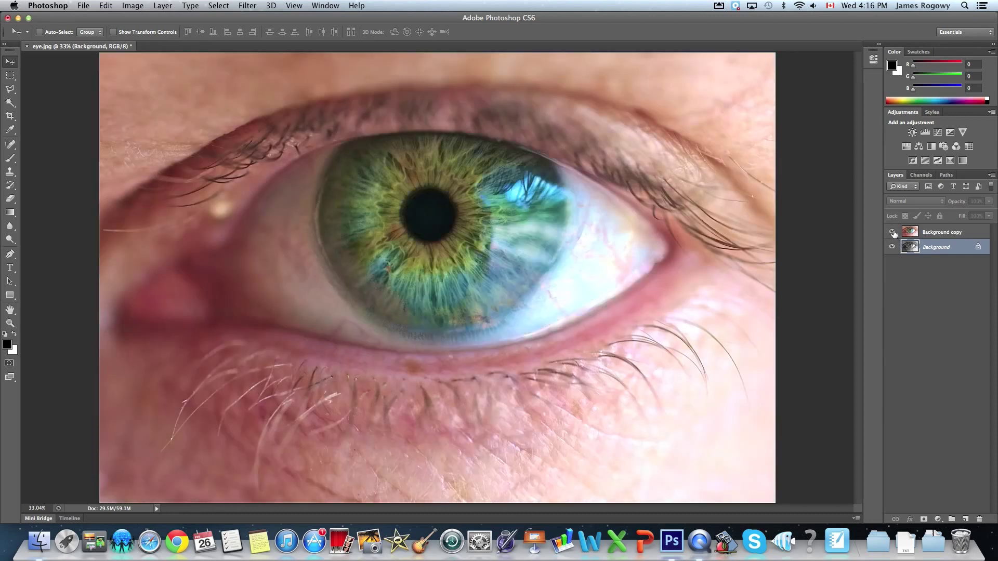
click(938, 235)
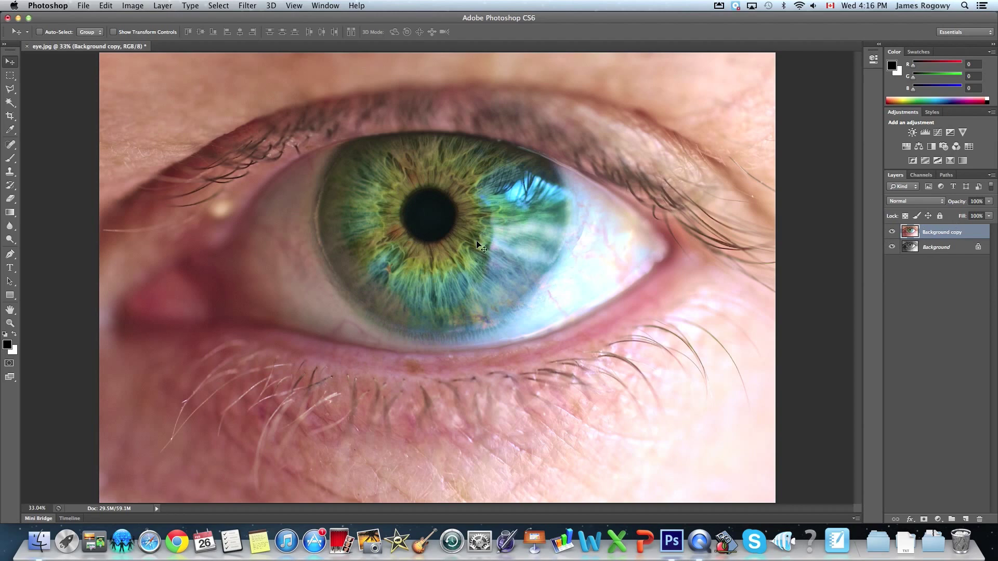
click(892, 232)
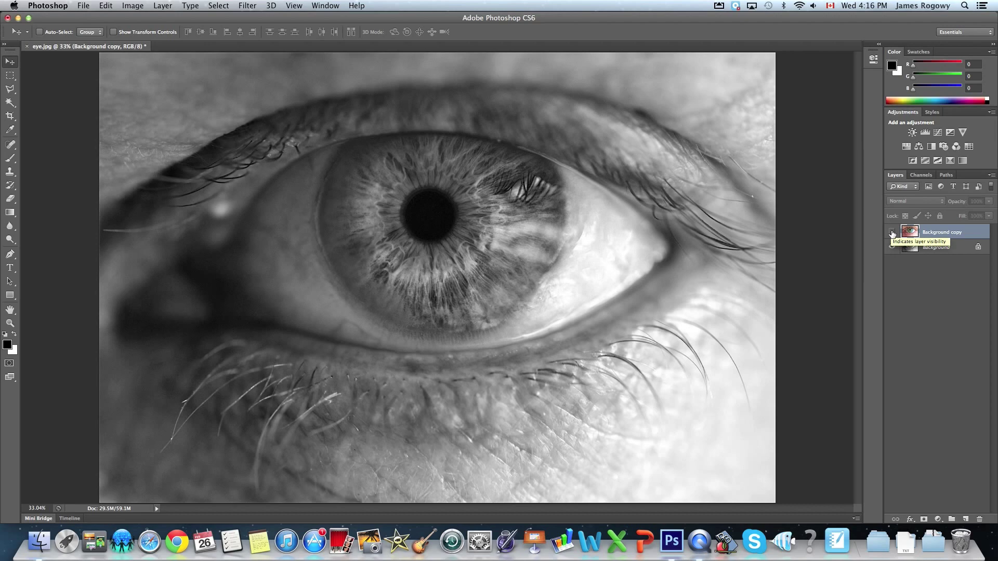
click(892, 232)
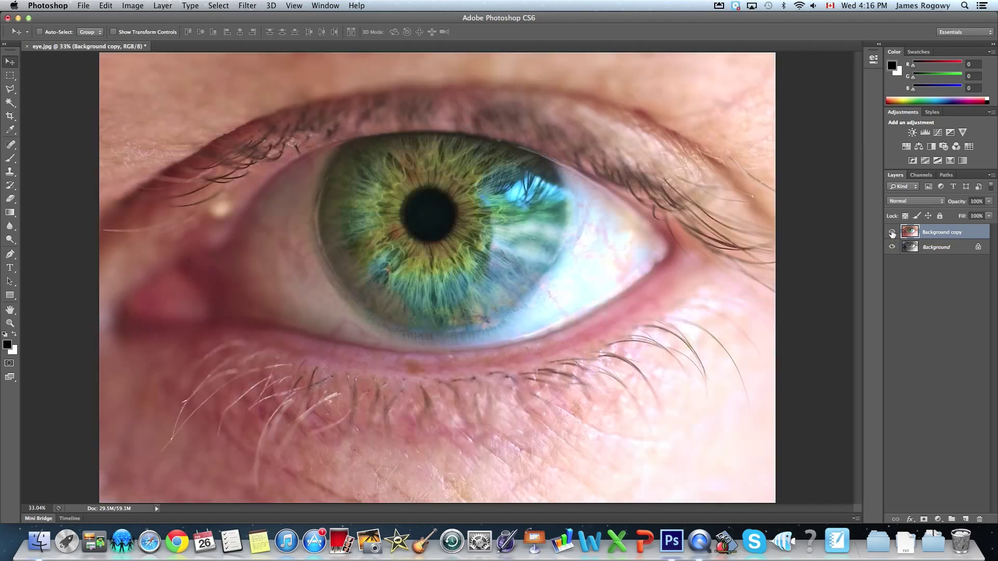
click(893, 233)
click(892, 233)
click(892, 232)
click(893, 233)
- Set up the Eraser tool with reduced brush hardness and a much larger brush size
click(10, 200)
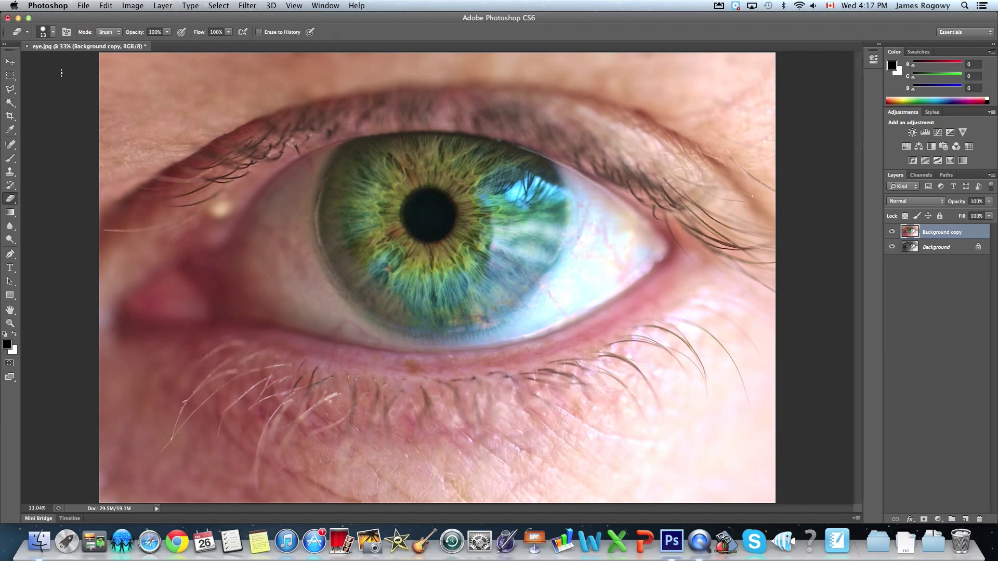
click(53, 34)
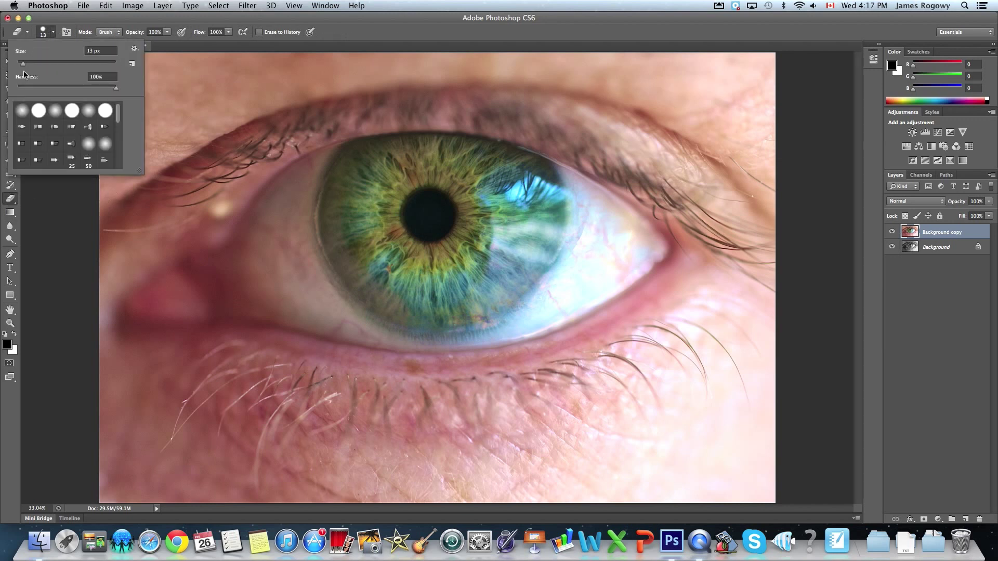
drag(75, 85, 67, 89)
click(46, 34)
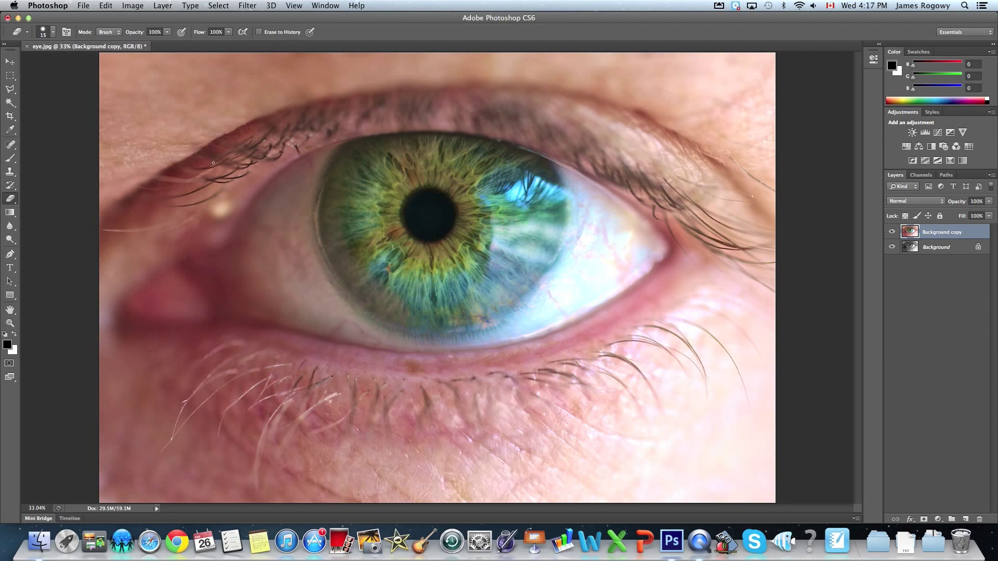
key(bracketright)
key(bracketright)
key(bracketright)
key(bracketright)
key(bracketright)
key(bracketright)
key(bracketright)
key(bracketright)
key(bracketright)
key(bracketright)
key(bracketright)
key(bracketright)
key(bracketright)
key(bracketleft)
- Erase all the colour around the iris on the Background copy layer, using a soft brush of up to 500 px
mouse_move(452, 276)
mouse_down()
mouse_move(423, 213)
mouse_move(316, 239)
mouse_up()
mouse_move(146, 119)
mouse_down()
mouse_move(149, 414)
mouse_move(126, 118)
mouse_move(130, 367)
mouse_move(145, 37)
mouse_move(135, 11)
mouse_move(165, 34)
mouse_move(96, 44)
mouse_move(276, 73)
mouse_move(210, 140)
mouse_move(298, 137)
mouse_move(286, 153)
mouse_move(280, 257)
mouse_move(341, 345)
mouse_move(396, 368)
mouse_move(389, 352)
mouse_move(373, 370)
mouse_move(341, 376)
mouse_move(163, 357)
mouse_move(210, 211)
mouse_move(224, 283)
mouse_move(222, 222)
mouse_move(201, 225)
mouse_move(206, 381)
mouse_move(131, 483)
mouse_move(83, 357)
mouse_move(102, 428)
mouse_move(238, 415)
mouse_move(383, 433)
mouse_move(124, 474)
mouse_move(15, 508)
mouse_move(526, 480)
mouse_move(512, 460)
mouse_move(500, 470)
mouse_move(861, 454)
mouse_move(595, 488)
mouse_move(741, 354)
mouse_move(773, 353)
mouse_move(706, 436)
mouse_move(757, 411)
mouse_move(510, 390)
mouse_move(484, 408)
mouse_move(413, 414)
mouse_move(465, 387)
mouse_move(554, 397)
mouse_move(453, 426)
mouse_move(430, 381)
mouse_move(520, 371)
mouse_move(569, 332)
mouse_move(584, 306)
mouse_move(530, 354)
mouse_move(535, 310)
mouse_move(520, 320)
mouse_move(576, 304)
mouse_move(606, 232)
mouse_move(613, 172)
mouse_move(565, 123)
mouse_move(572, 121)
mouse_move(536, 106)
mouse_move(410, 91)
mouse_move(323, 94)
mouse_move(306, 111)
mouse_move(383, 89)
mouse_move(532, 105)
mouse_move(555, 121)
mouse_move(492, 99)
mouse_move(367, 94)
mouse_move(327, 96)
mouse_move(307, 114)
mouse_move(333, 95)
mouse_up()
drag(393, 45, 385, 44)
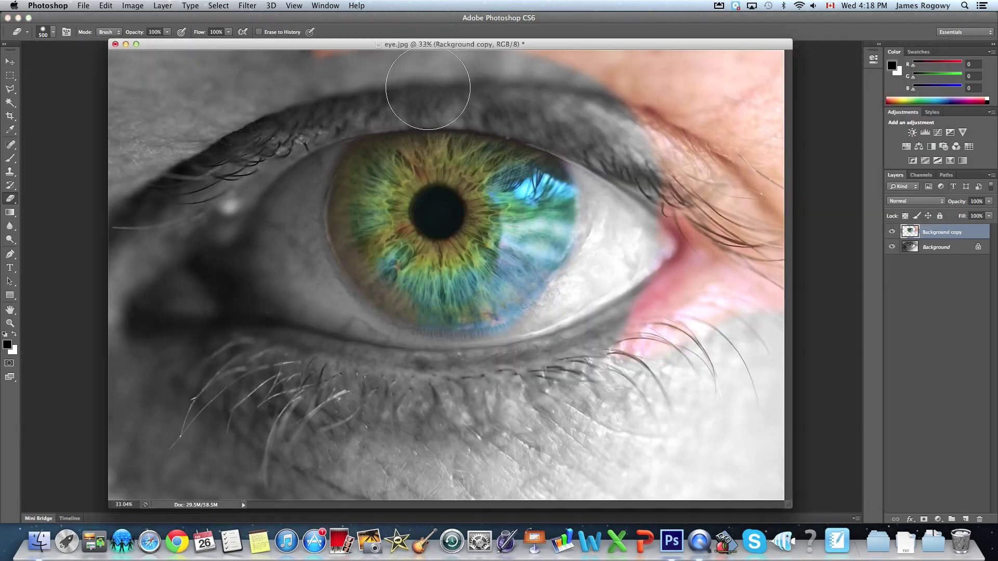
drag(242, 48, 189, 45)
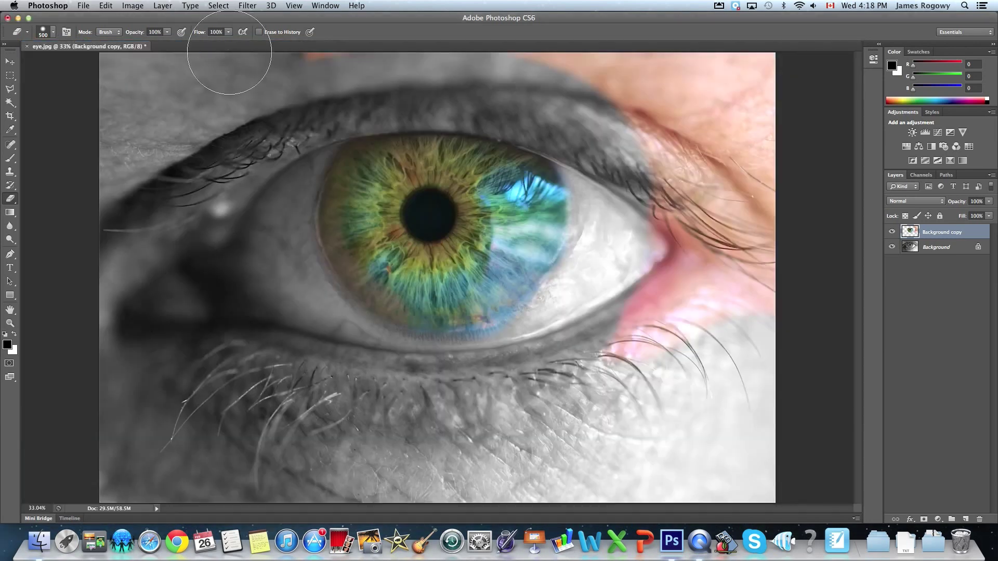
mouse_move(303, 61)
mouse_down()
mouse_move(710, 57)
mouse_move(630, 78)
mouse_move(712, 125)
mouse_move(766, 53)
mouse_move(746, 128)
mouse_move(703, 124)
mouse_move(657, 137)
mouse_move(669, 106)
mouse_move(665, 387)
mouse_move(685, 260)
mouse_move(629, 318)
mouse_move(635, 372)
mouse_move(757, 235)
mouse_move(724, 345)
mouse_move(751, 321)
mouse_move(758, 296)
mouse_move(683, 421)
mouse_move(588, 459)
mouse_move(586, 436)
mouse_up()
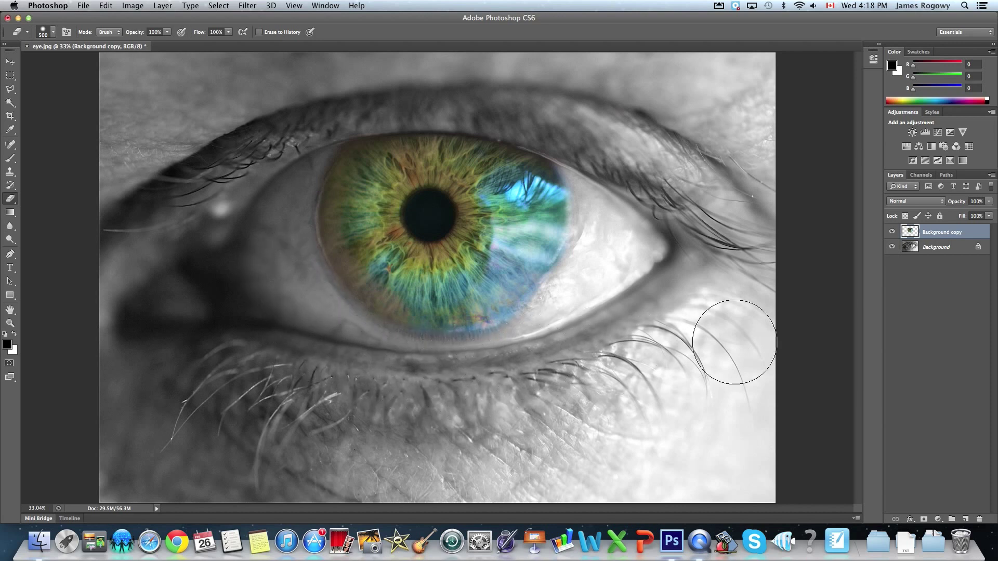
- Toggle the visibility of the Background copy and Background layers in turn to inspect what each contributes
click(893, 232)
click(893, 233)
click(893, 250)
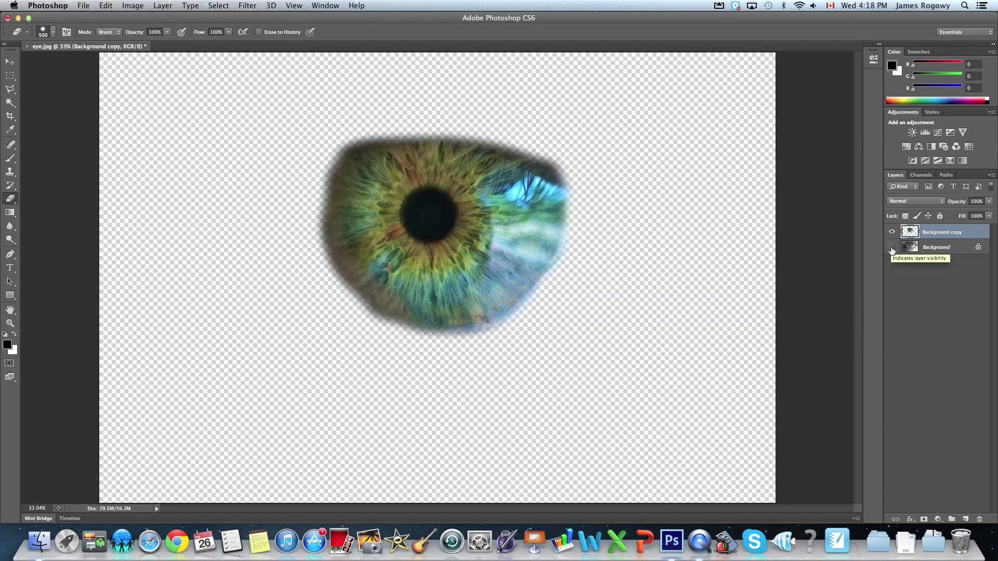
click(892, 250)
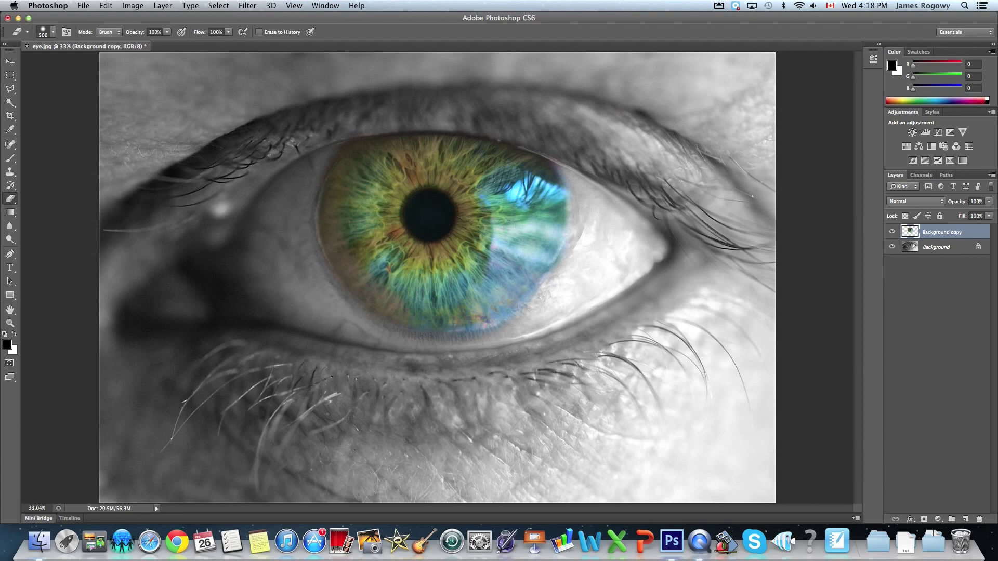
- Save the image to the Desktop as eye.psd in Photoshop format, keeping Layers and Maximize Compatibility enabled
click(83, 5)
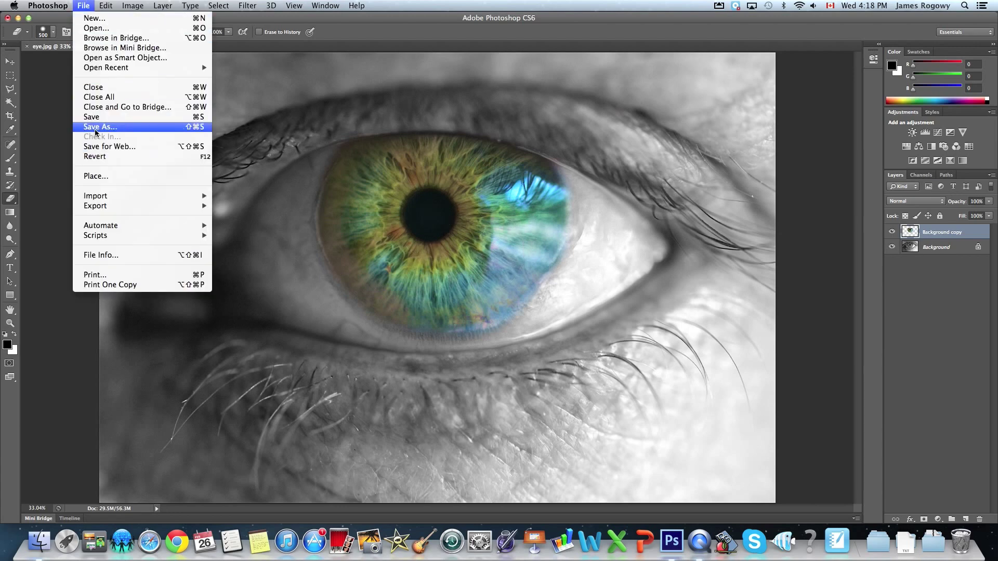
click(128, 128)
click(351, 156)
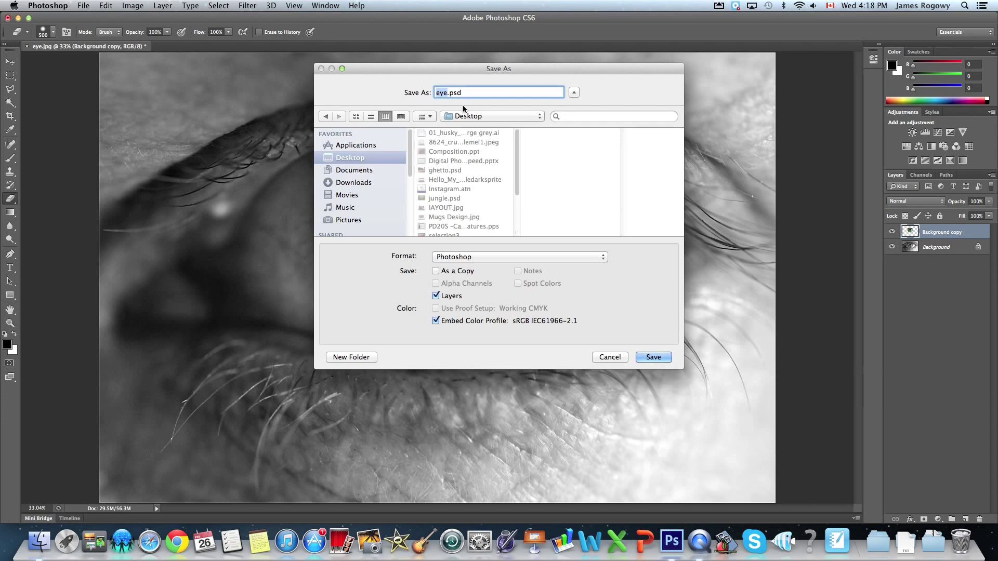
click(654, 357)
click(539, 229)
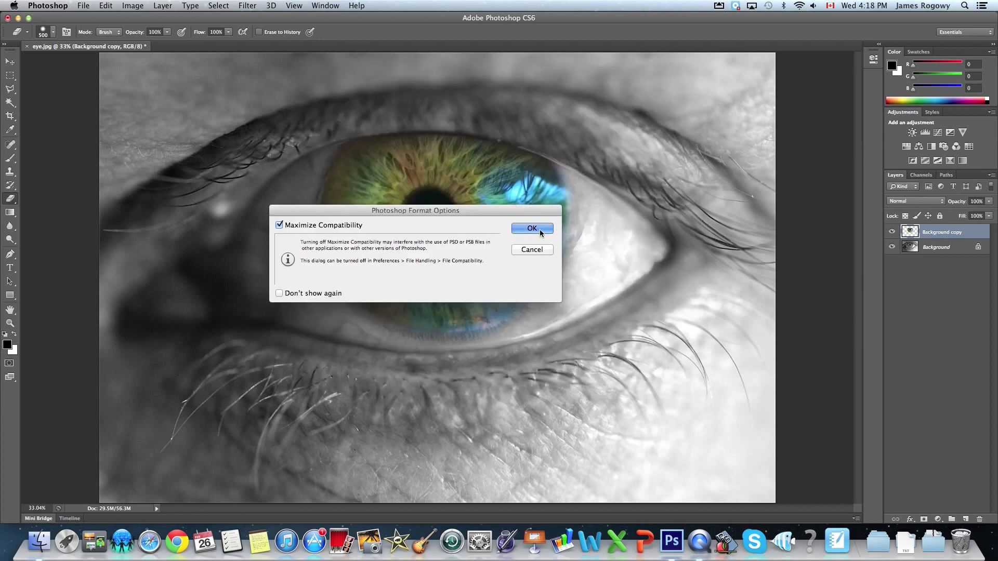
mouse_move(540, 229)
mouse_down()
mouse_move(544, 278)
mouse_move(541, 244)
mouse_up()
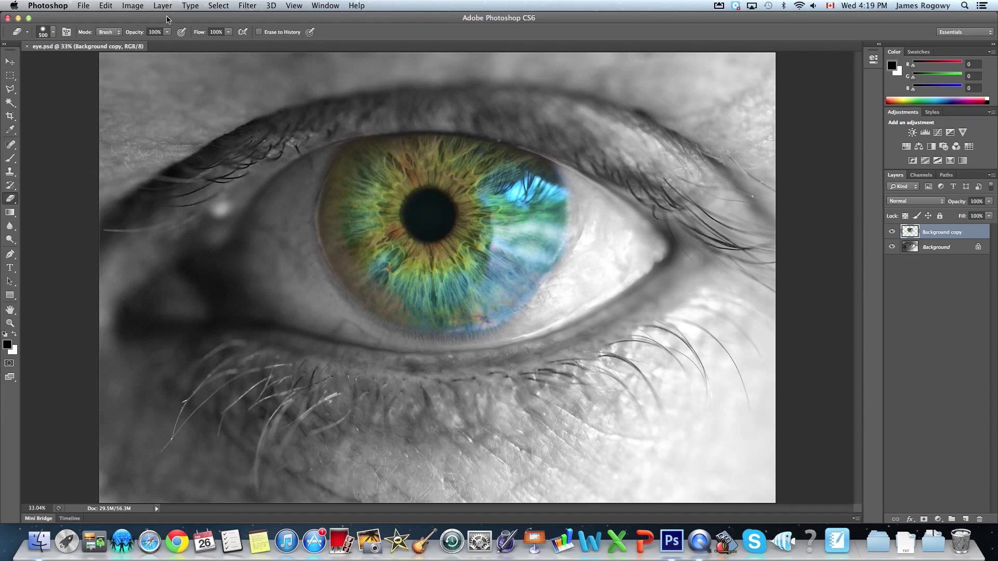
- Close eye.psd, open girl with umbrella.jpg from the WED TUTORIALS folder in Photoshop, and fit the image on screen
drag(167, 19, 172, 195)
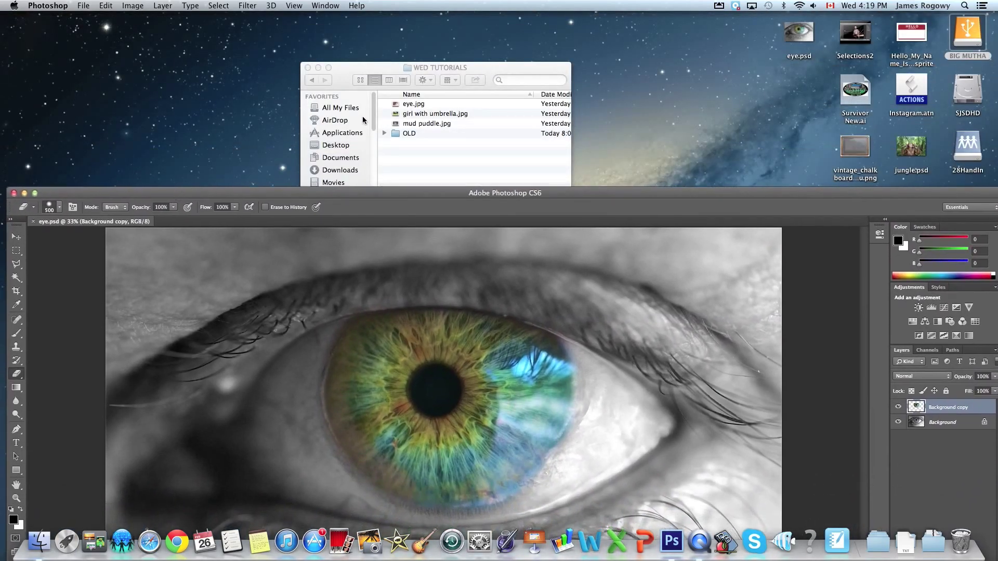
click(34, 222)
click(406, 82)
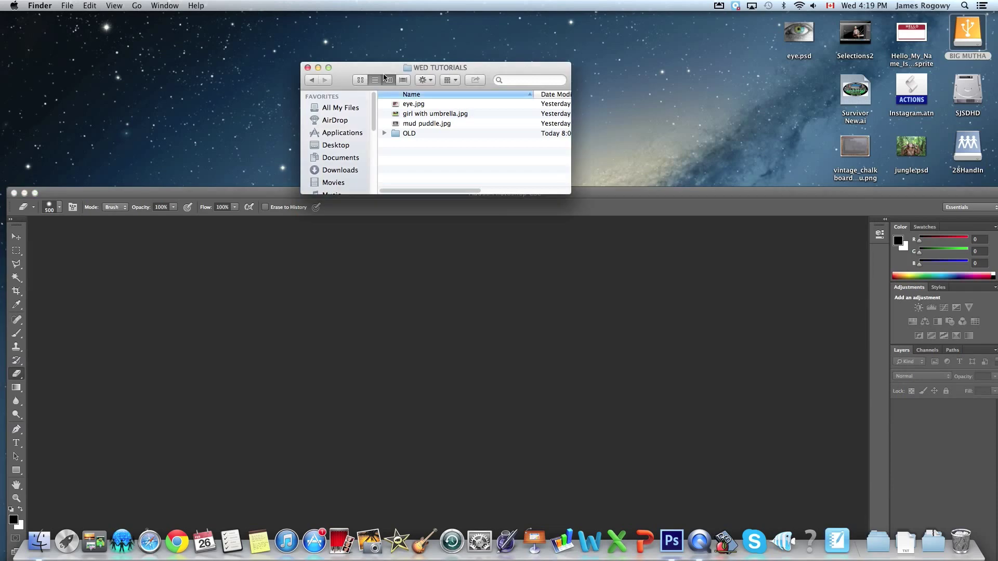
key(super+3)
drag(499, 107, 672, 541)
double_click(454, 194)
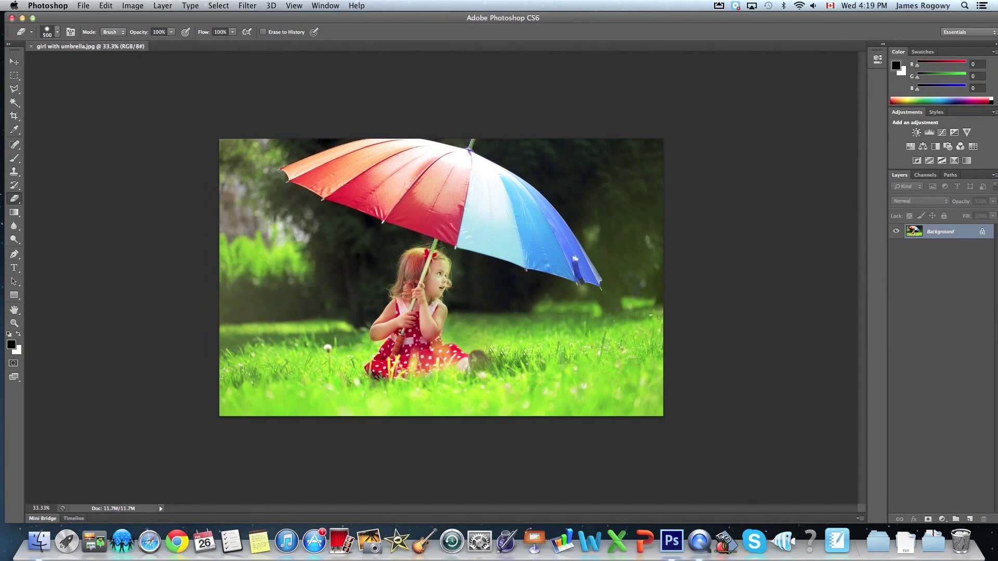
key(super+0)
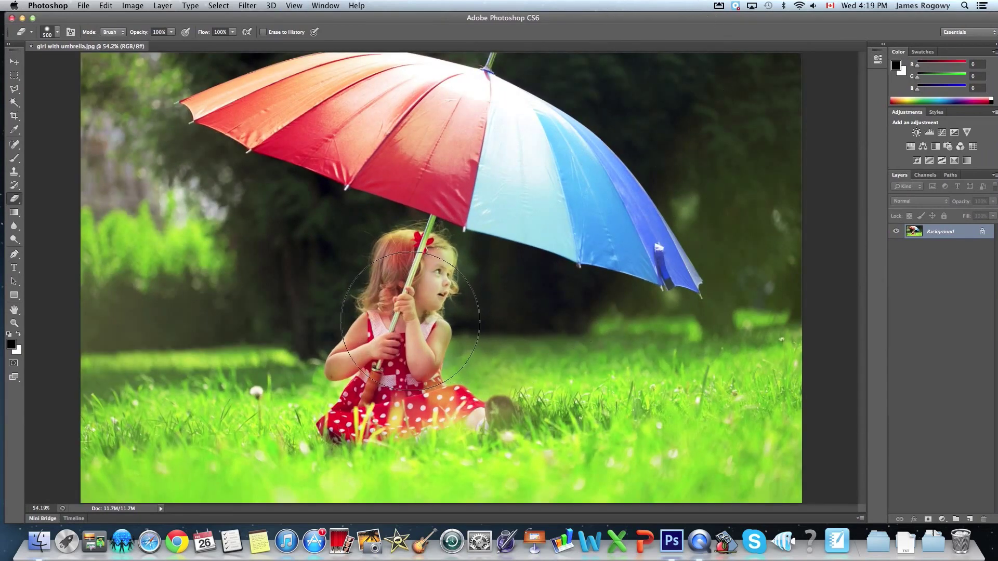
- Duplicate the Background layer, then hide the Background copy and make the original Background the active layer
right_click(937, 234)
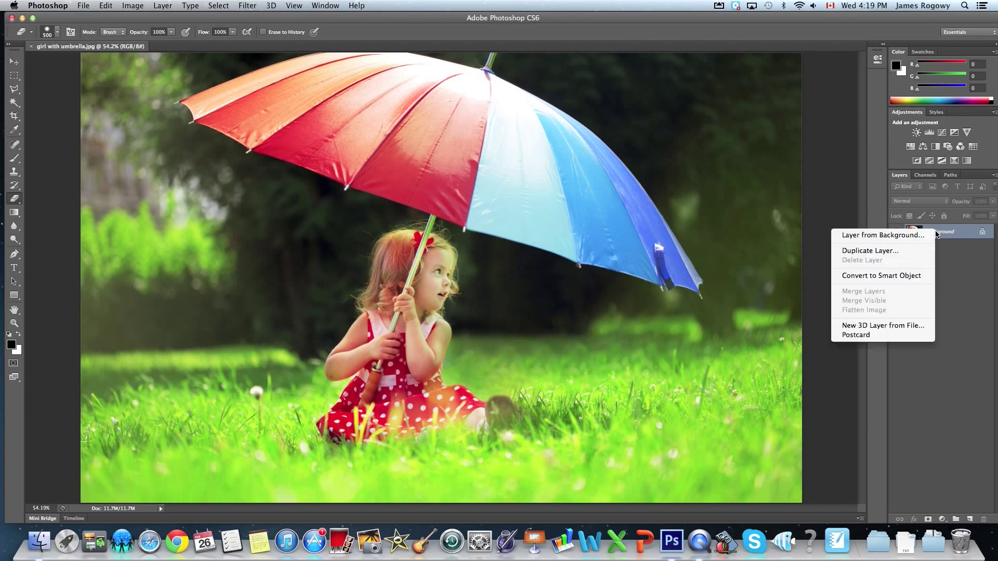
click(870, 250)
click(595, 222)
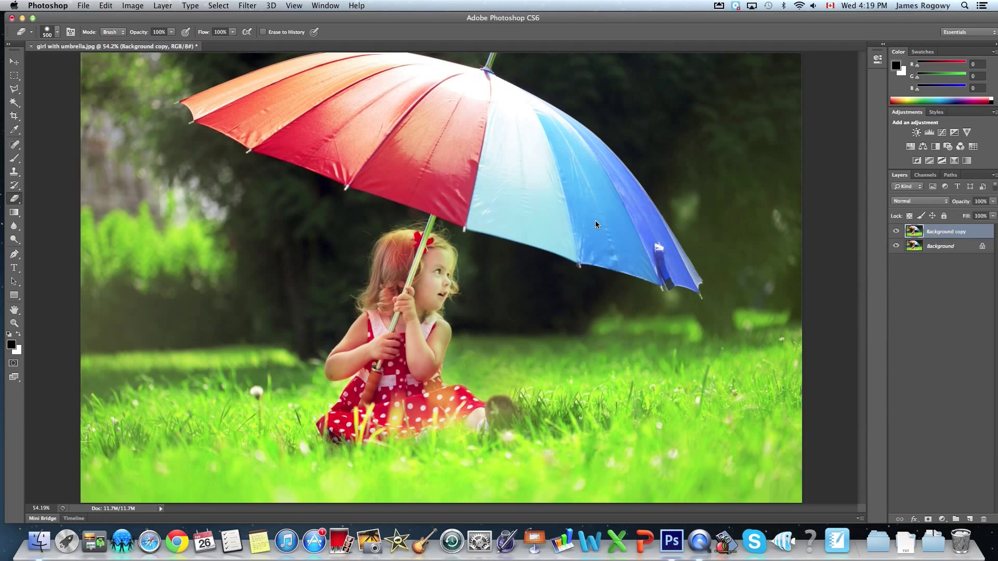
click(897, 232)
click(936, 247)
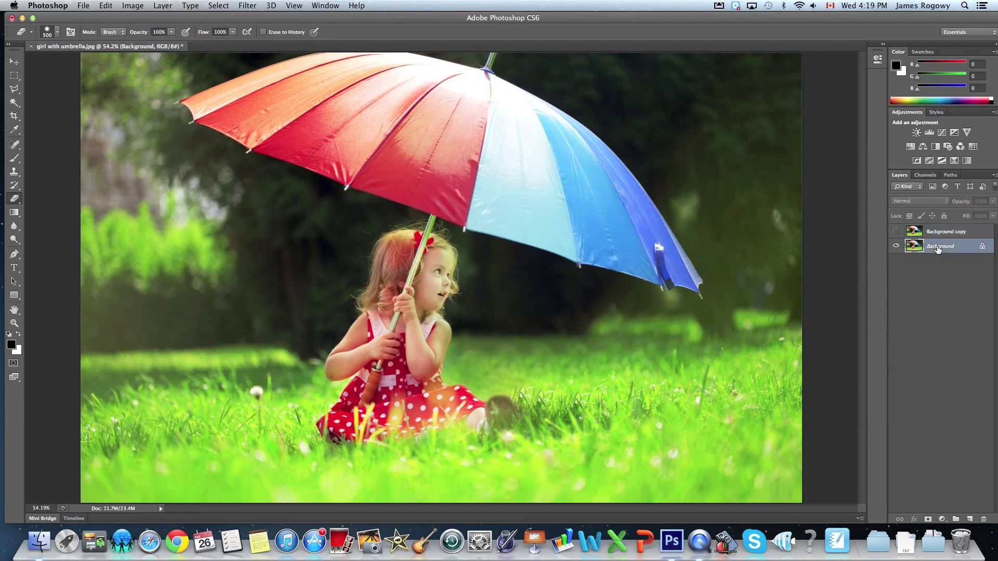
- Apply a Black & White adjustment to the Background layer with Reds 51, Yellows 100, Greens 83, Cyans 47, Blues 5 and Magentas 24
click(132, 5)
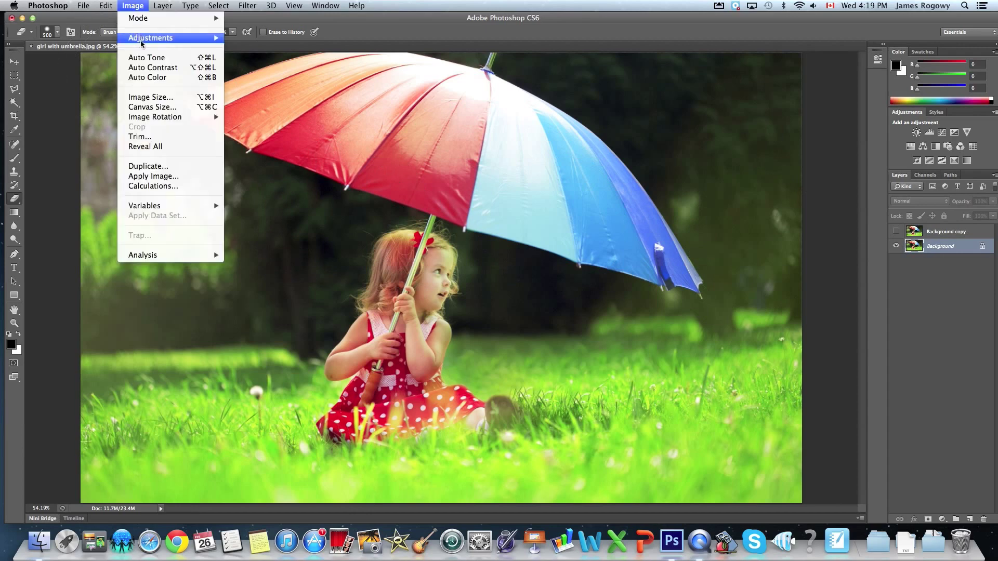
mouse_move(149, 42)
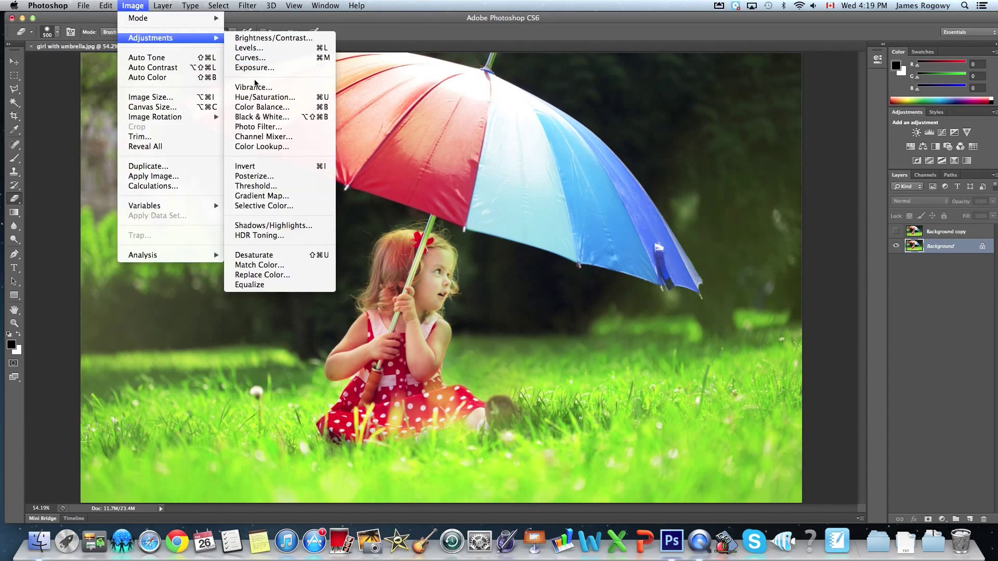
click(256, 122)
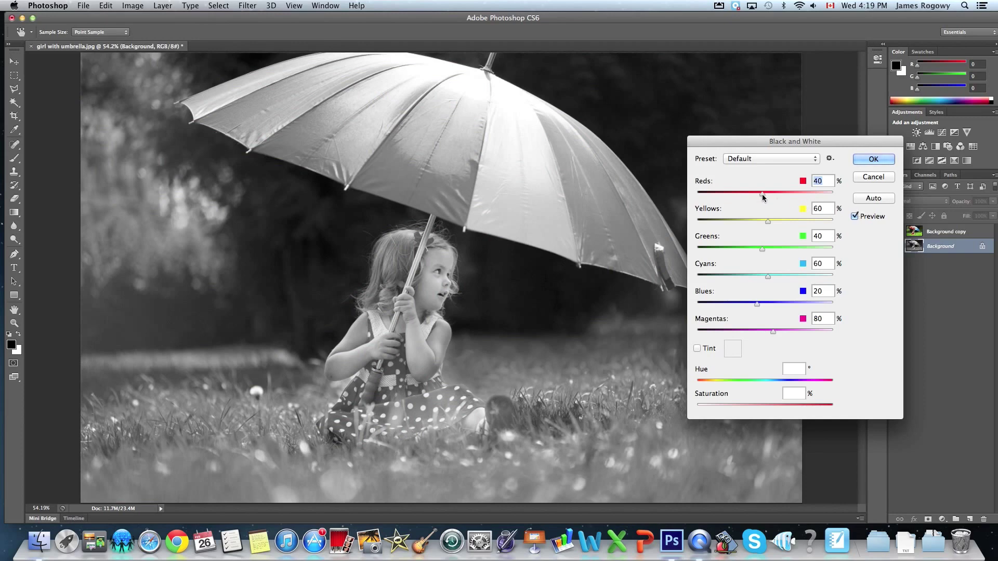
mouse_move(762, 194)
mouse_down()
mouse_move(753, 194)
mouse_move(770, 198)
mouse_up()
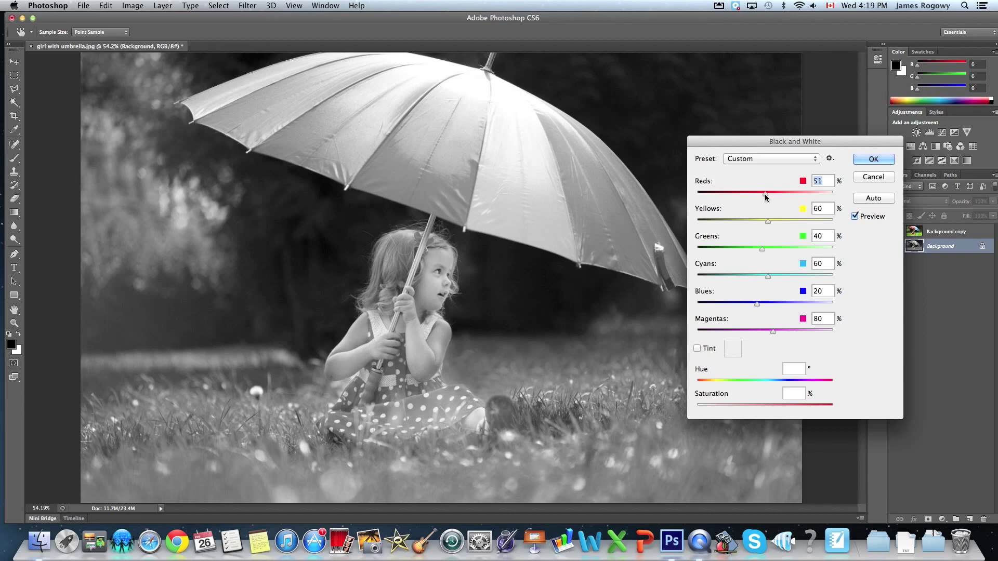
mouse_move(768, 221)
mouse_down()
mouse_move(752, 225)
mouse_move(779, 226)
mouse_up()
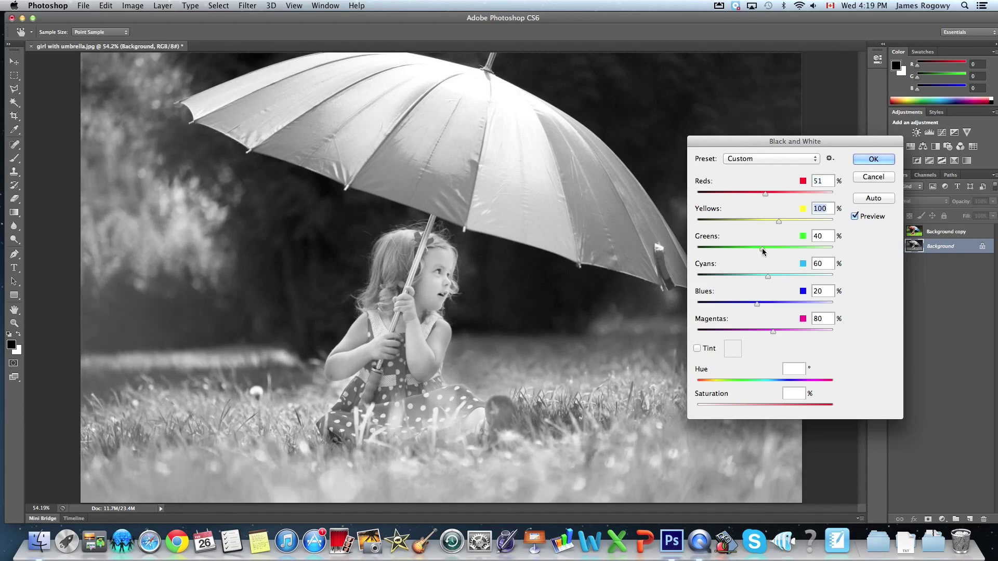
drag(748, 251, 774, 249)
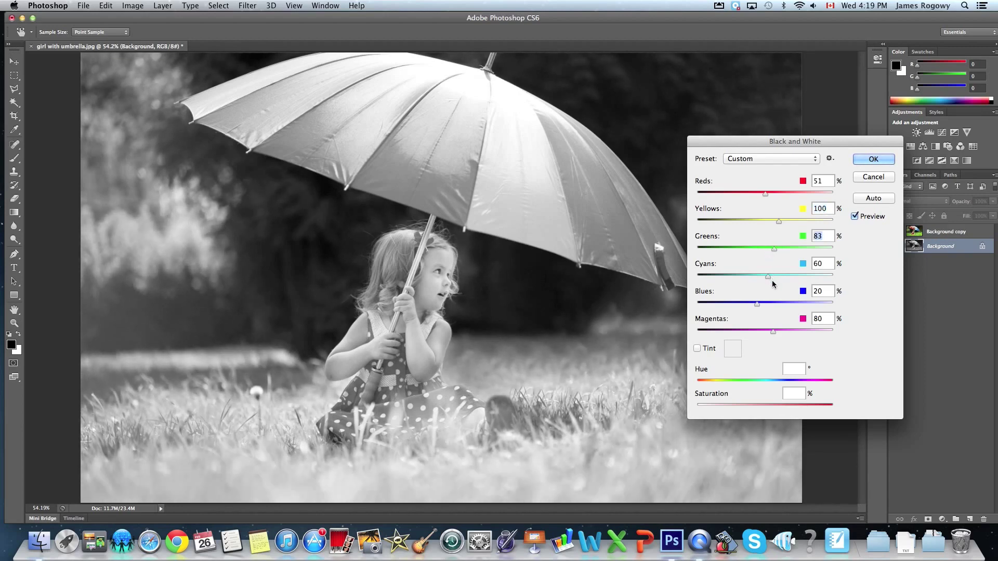
drag(769, 281, 758, 332)
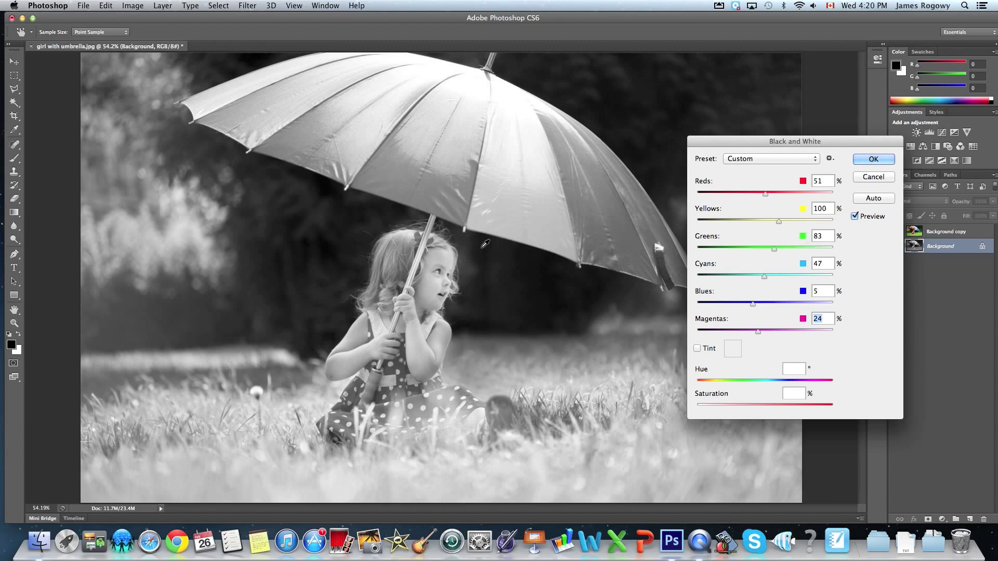
click(867, 159)
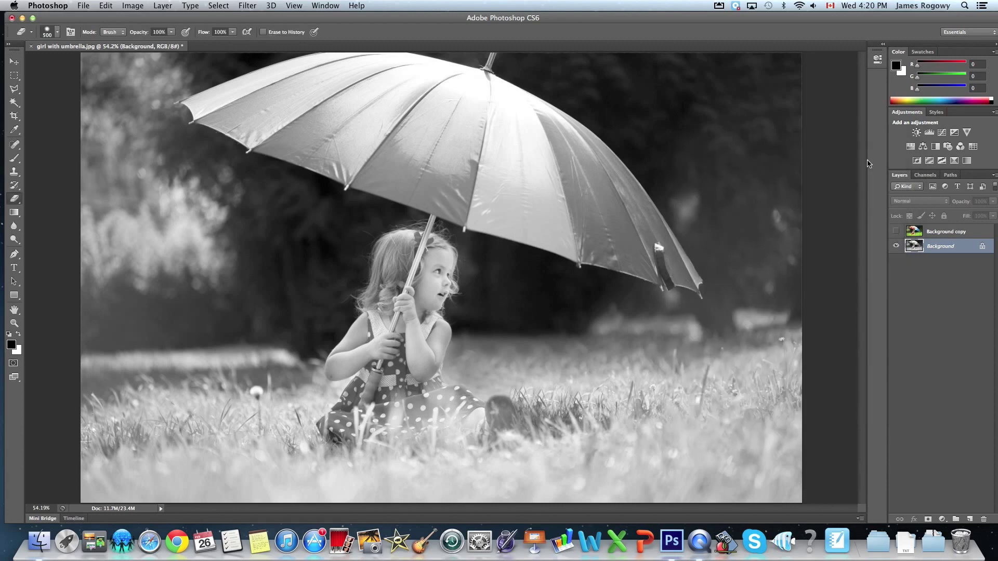
- Select the Background copy layer, make it visible again and add a layer mask to it
click(946, 231)
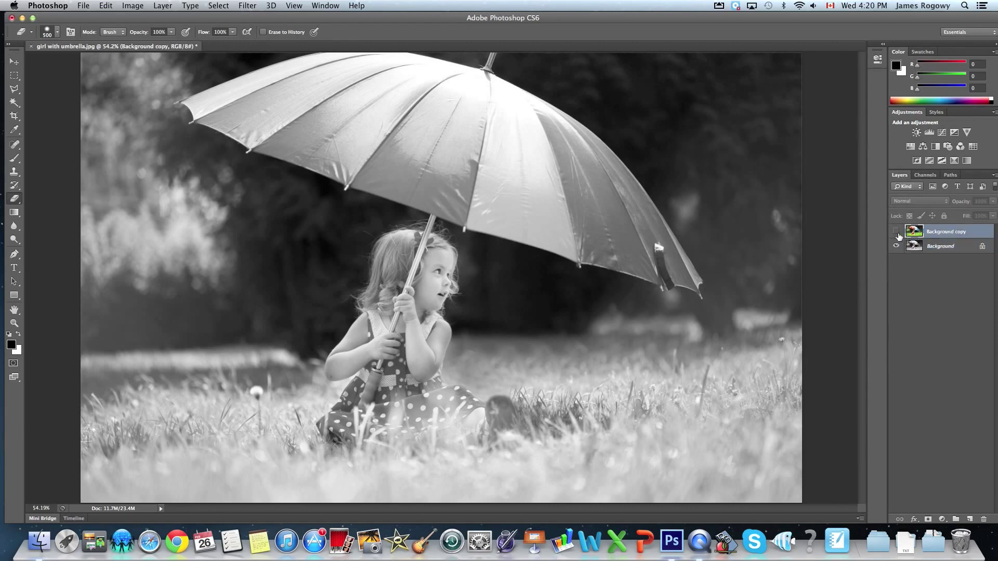
click(896, 233)
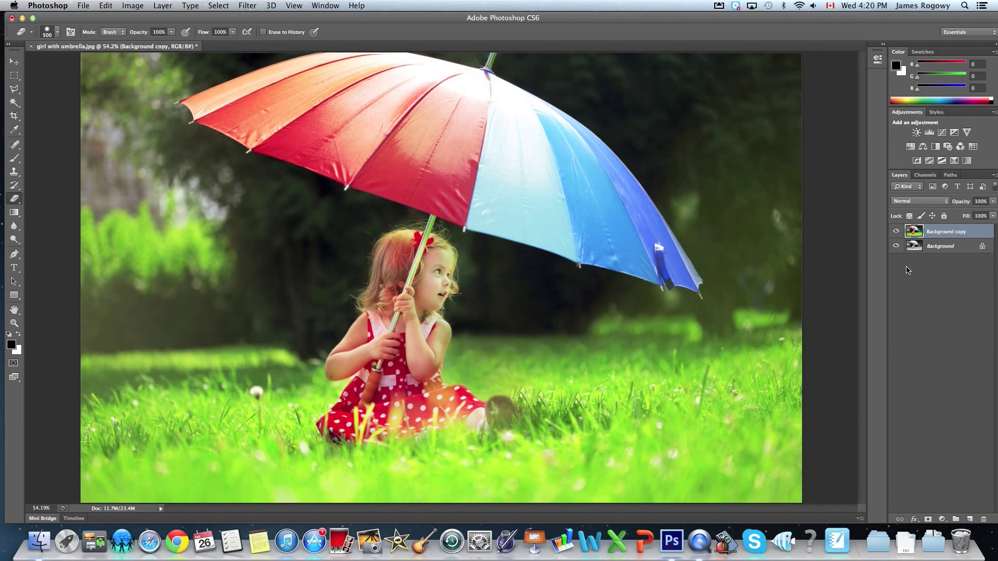
click(928, 521)
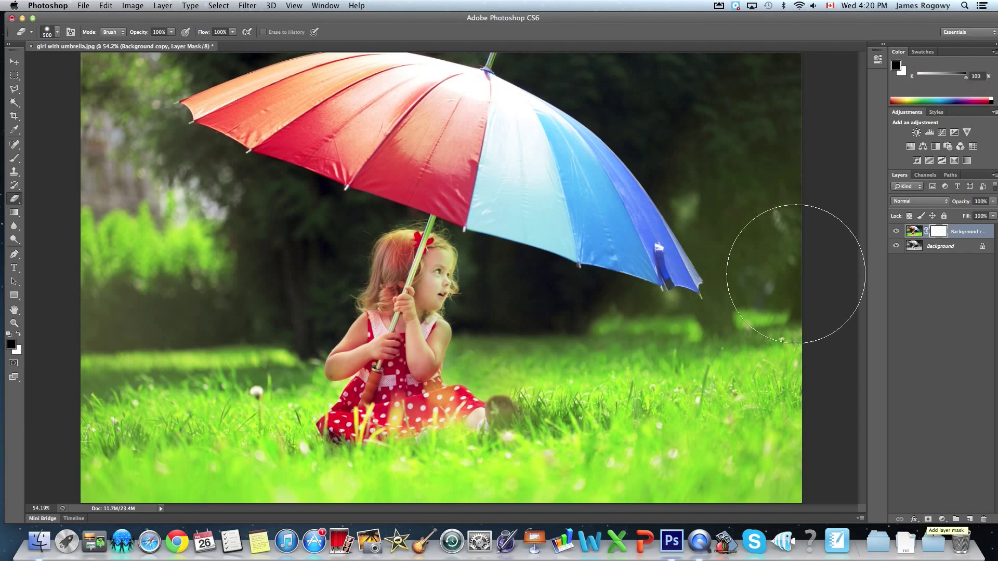
- Set up the Brush tool with a size of 400 px and a hardness of 65%
click(15, 159)
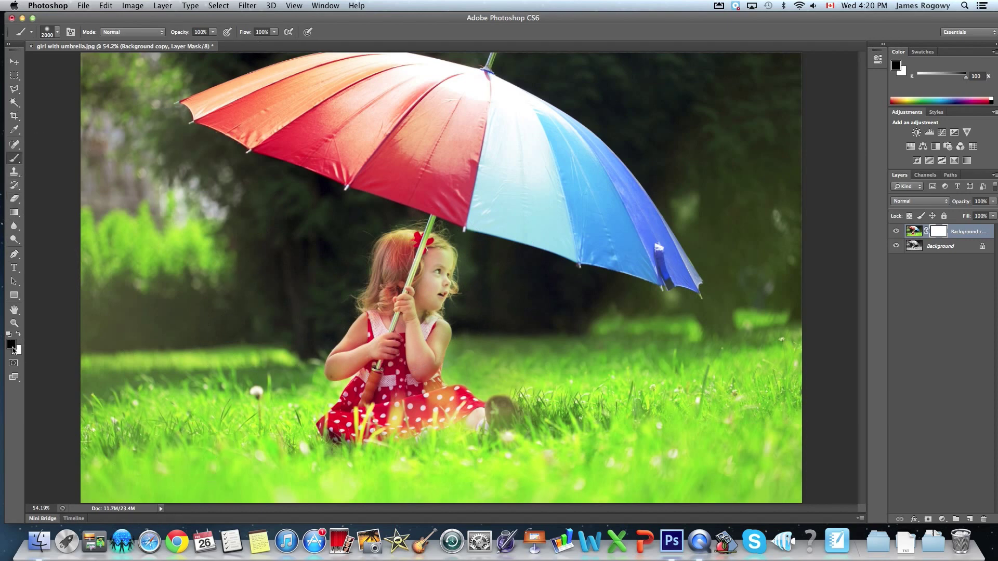
key(bracketleft)
key(bracketleft)
key(bracketleft)
key(bracketleft)
key(bracketleft)
key(bracketleft)
key(bracketleft)
key(bracketleft)
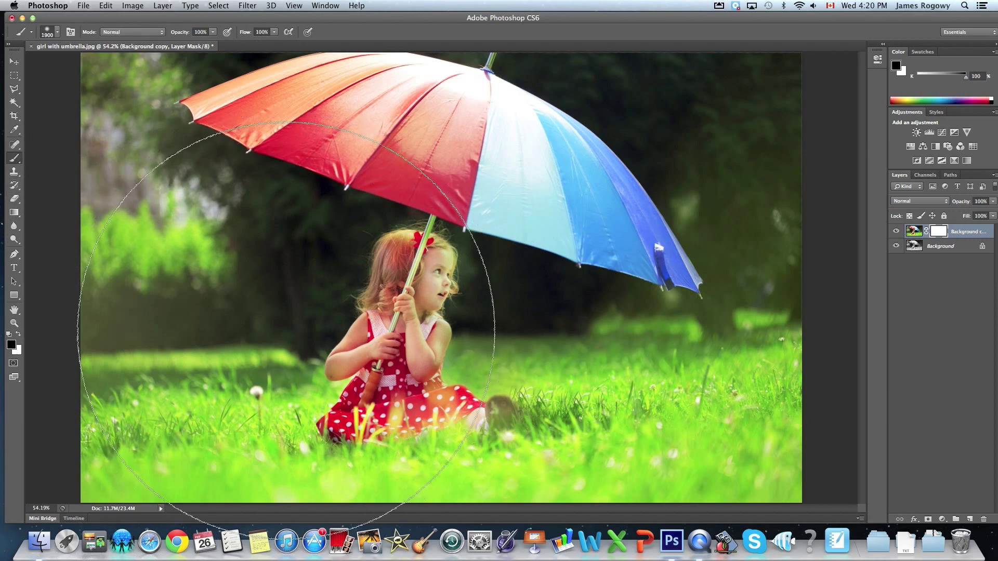
key(bracketleft)
key(bracketleft)
key(bracketleft)
key(bracketleft)
key(bracketleft)
key(bracketleft)
key(bracketleft)
key(bracketleft)
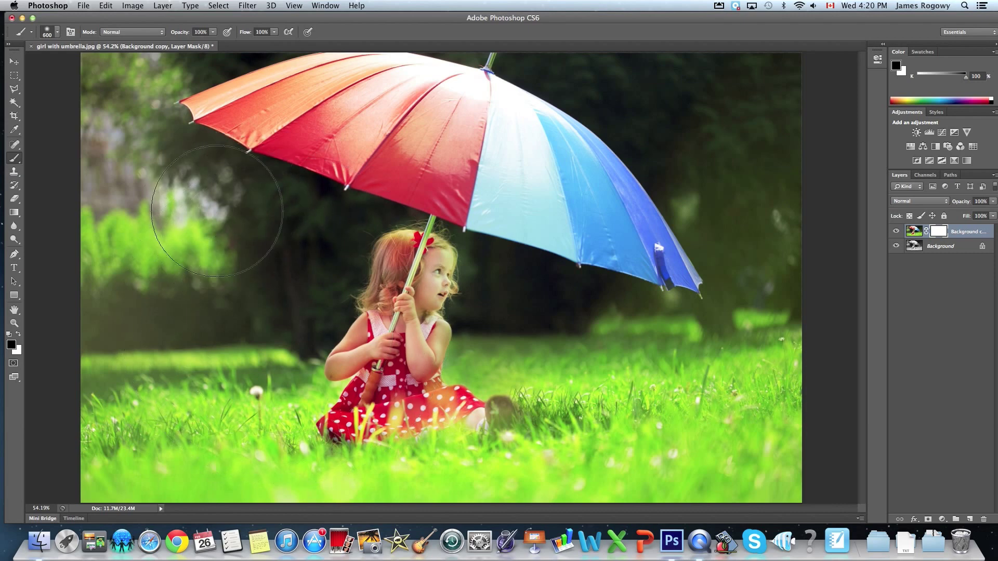
click(57, 33)
click(45, 87)
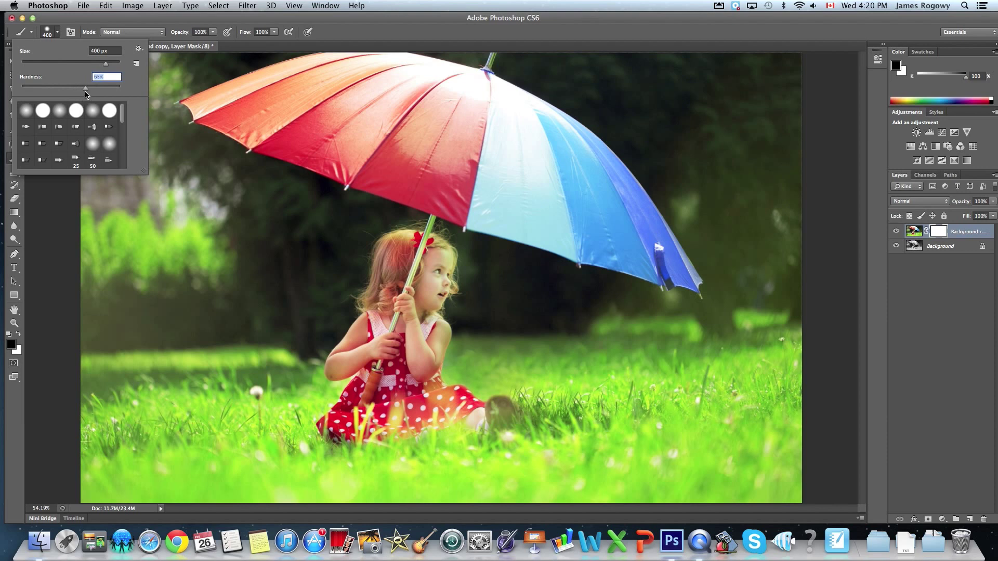
click(48, 38)
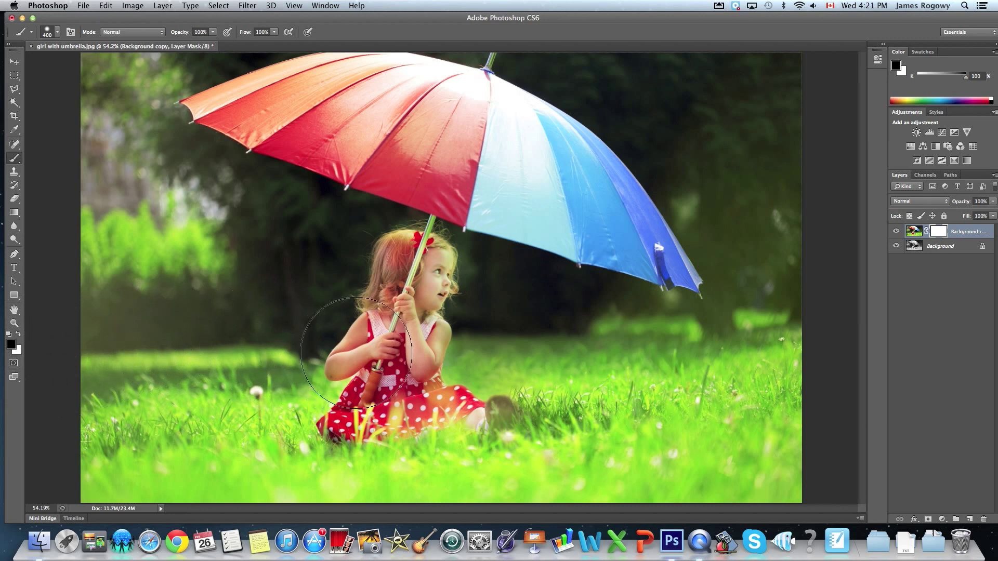
- Paint black on the Background copy's layer mask over the girl, grass and trees, leaving only the umbrella in colour
mouse_move(323, 349)
mouse_down()
mouse_move(268, 343)
mouse_move(300, 420)
mouse_move(224, 467)
mouse_move(156, 400)
mouse_move(124, 453)
mouse_move(128, 318)
mouse_move(244, 319)
mouse_move(216, 267)
mouse_move(364, 278)
mouse_move(368, 265)
mouse_move(345, 256)
mouse_move(424, 275)
mouse_move(187, 187)
mouse_move(80, 230)
mouse_move(140, 213)
mouse_move(123, 111)
mouse_move(70, 57)
mouse_move(211, 33)
mouse_up()
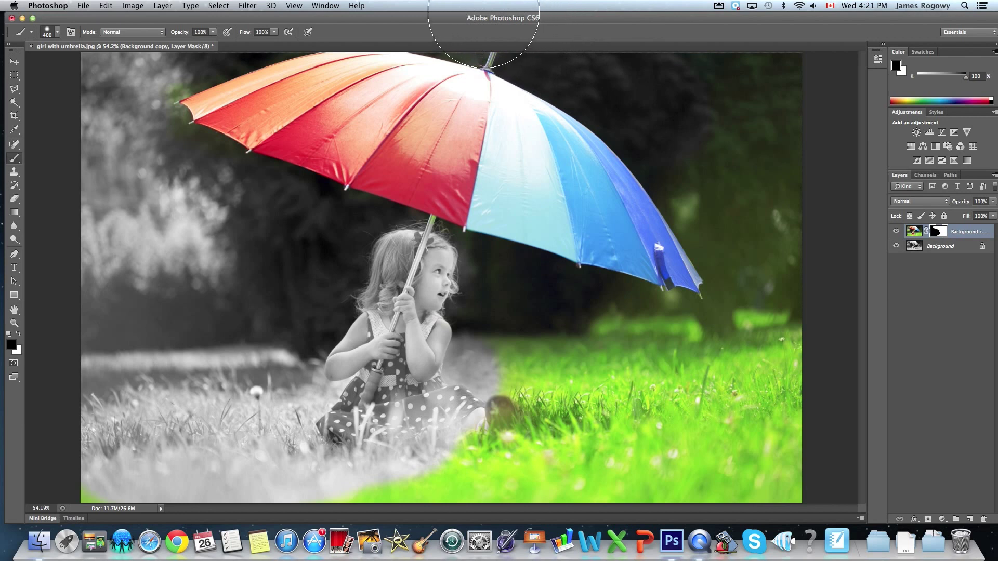
mouse_move(814, 73)
mouse_down()
mouse_move(812, 97)
mouse_move(707, 88)
mouse_move(813, 85)
mouse_move(751, 103)
mouse_move(761, 199)
mouse_move(706, 164)
mouse_move(775, 280)
mouse_move(787, 255)
mouse_move(775, 358)
mouse_move(761, 352)
mouse_move(754, 304)
mouse_move(759, 460)
mouse_move(783, 471)
mouse_move(691, 483)
mouse_move(282, 487)
mouse_move(374, 453)
mouse_move(711, 383)
mouse_move(754, 390)
mouse_move(713, 396)
mouse_move(688, 363)
mouse_move(658, 349)
mouse_move(543, 325)
mouse_move(348, 249)
mouse_move(369, 345)
mouse_move(451, 255)
mouse_up()
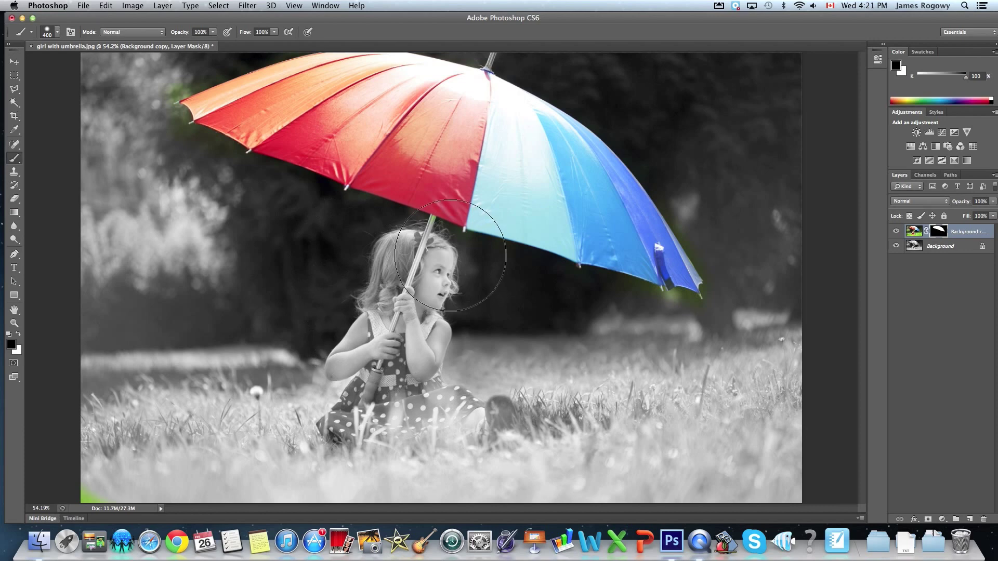
- With the Background layer temporarily hidden, mask out the leftover fringe along the umbrella's edges using a 100 px brush
key(bracketleft)
key(bracketleft)
key(bracketleft)
key(bracketleft)
key(bracketleft)
key(bracketleft)
click(897, 246)
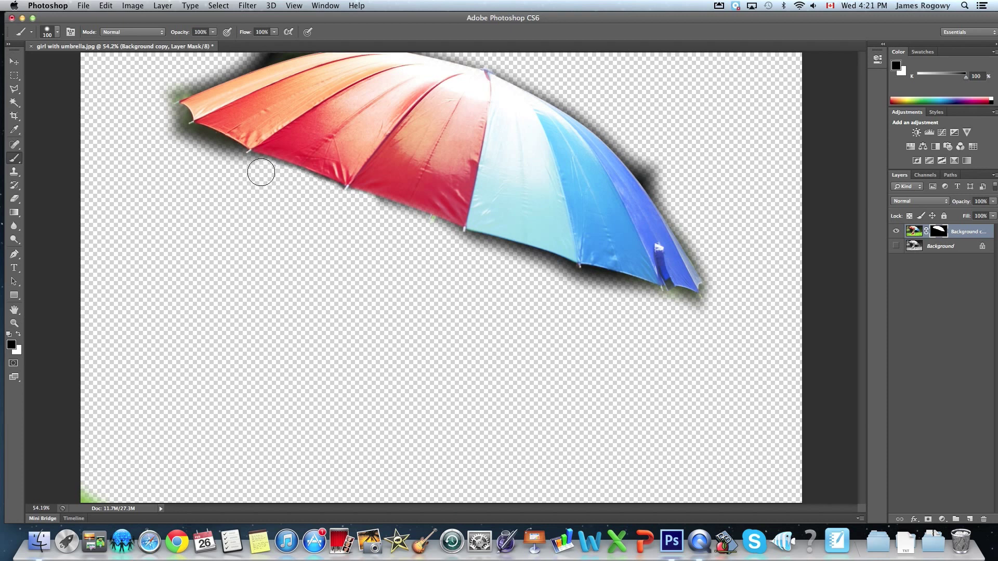
mouse_move(231, 160)
mouse_down()
mouse_move(172, 131)
mouse_move(171, 140)
mouse_move(166, 125)
mouse_move(177, 124)
mouse_move(159, 94)
mouse_move(274, 51)
mouse_up()
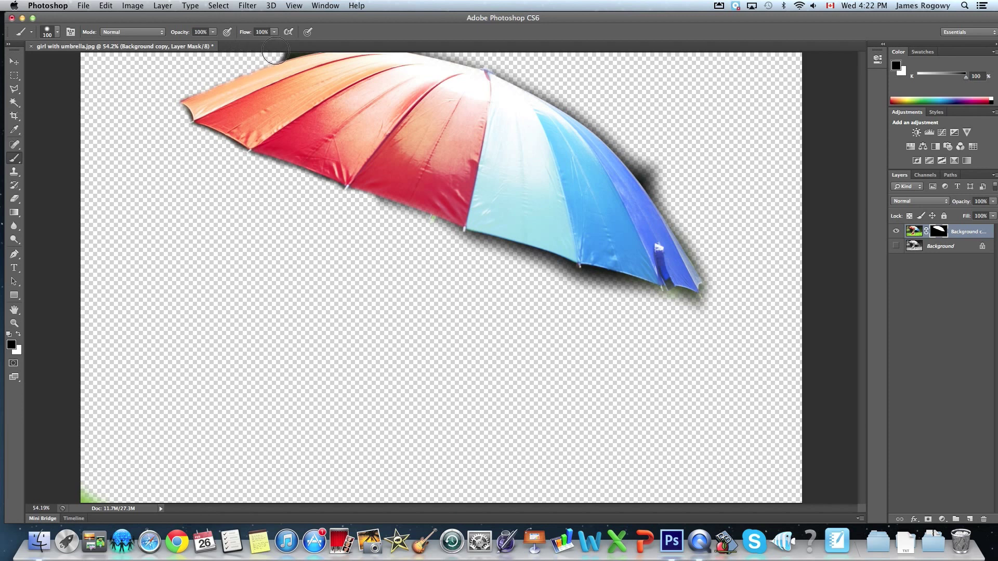
mouse_move(562, 72)
mouse_down()
mouse_move(539, 78)
mouse_move(584, 105)
mouse_move(655, 173)
mouse_move(712, 270)
mouse_up()
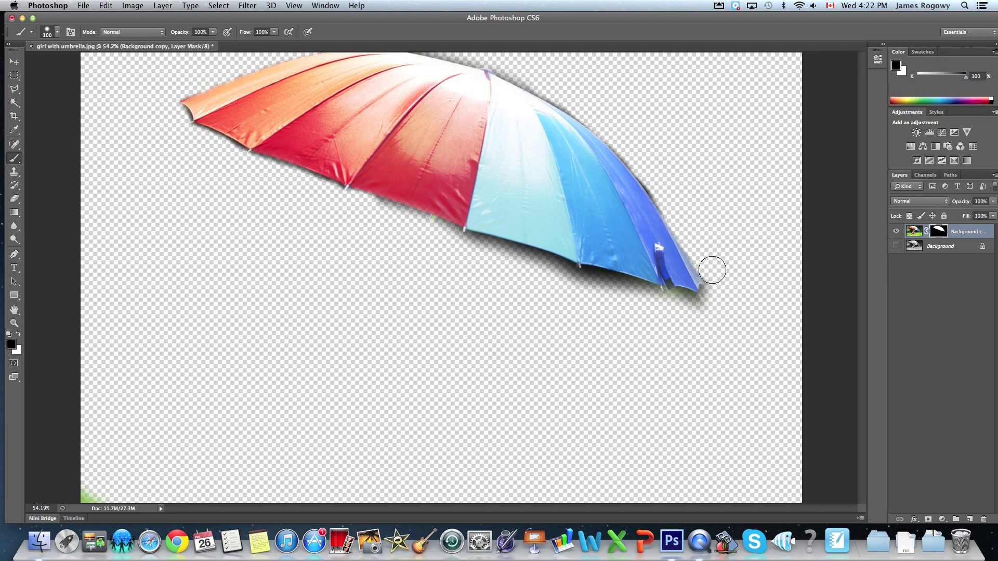
mouse_move(704, 282)
mouse_down()
mouse_move(716, 289)
mouse_move(704, 305)
mouse_move(655, 299)
mouse_up()
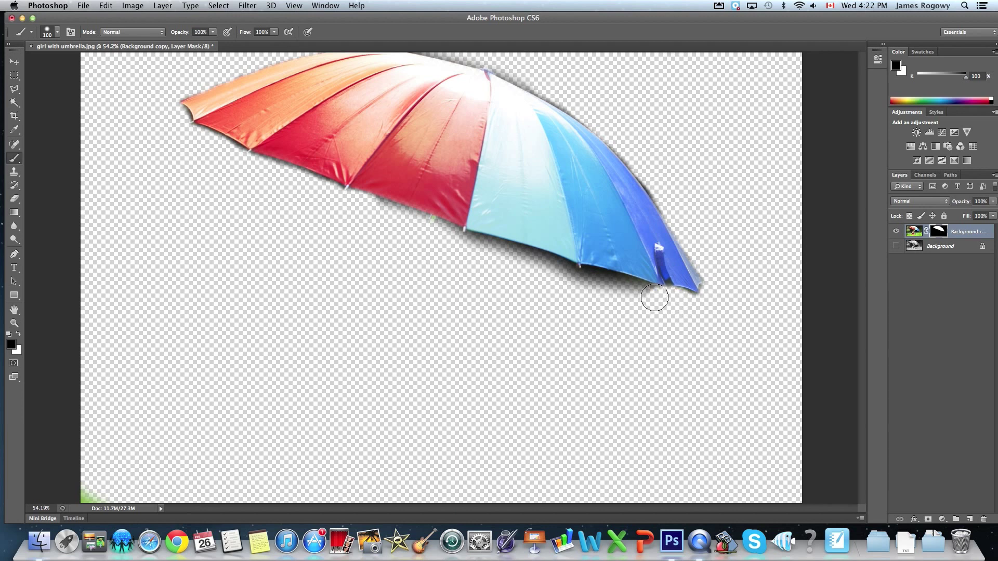
key(super+z)
mouse_move(678, 301)
mouse_down()
mouse_move(704, 301)
mouse_move(655, 308)
mouse_move(622, 287)
mouse_move(459, 245)
mouse_up()
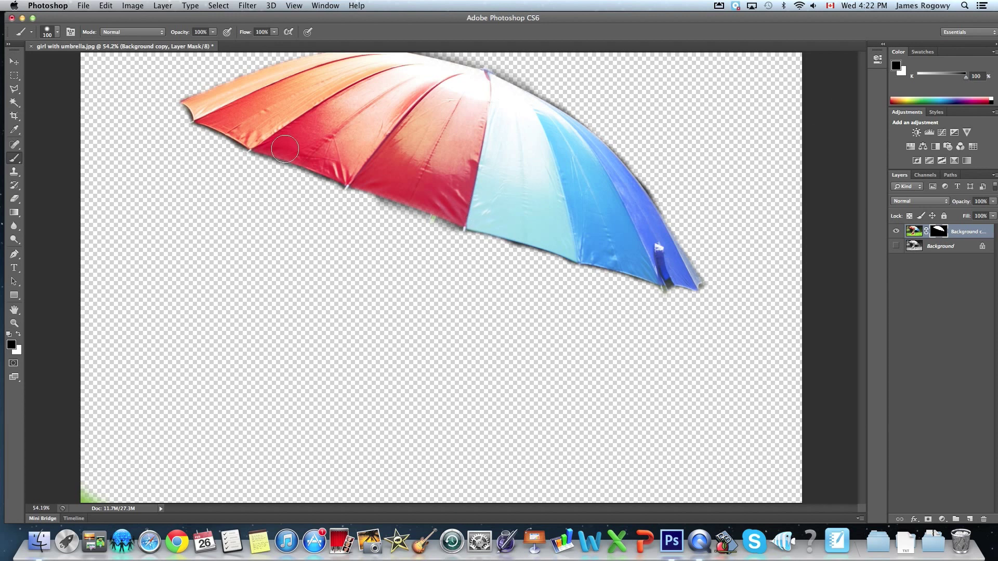
click(897, 247)
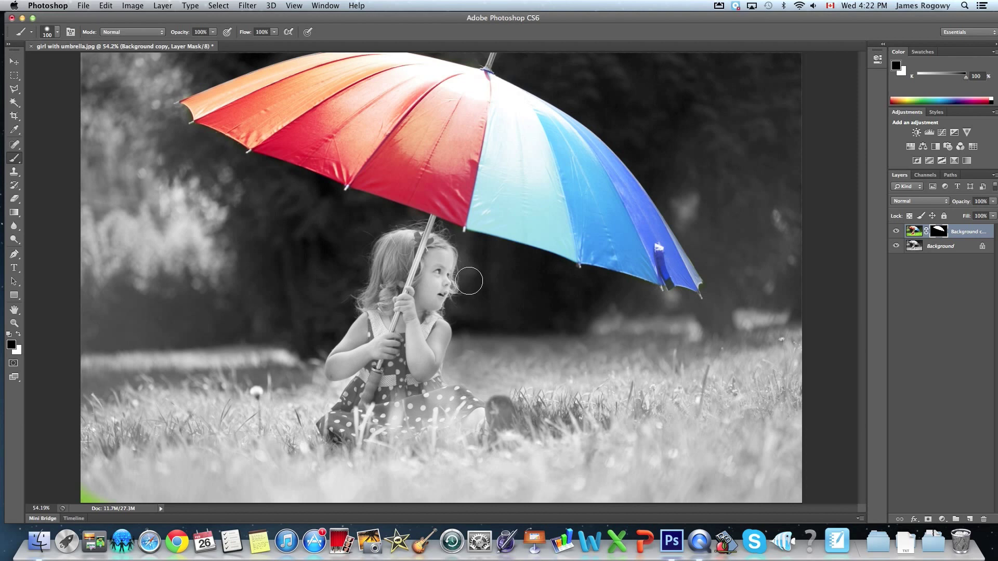
- Colorize the Background layer in sepia with Hue/Saturation, using a hue of 36 and a slightly reduced saturation
click(945, 252)
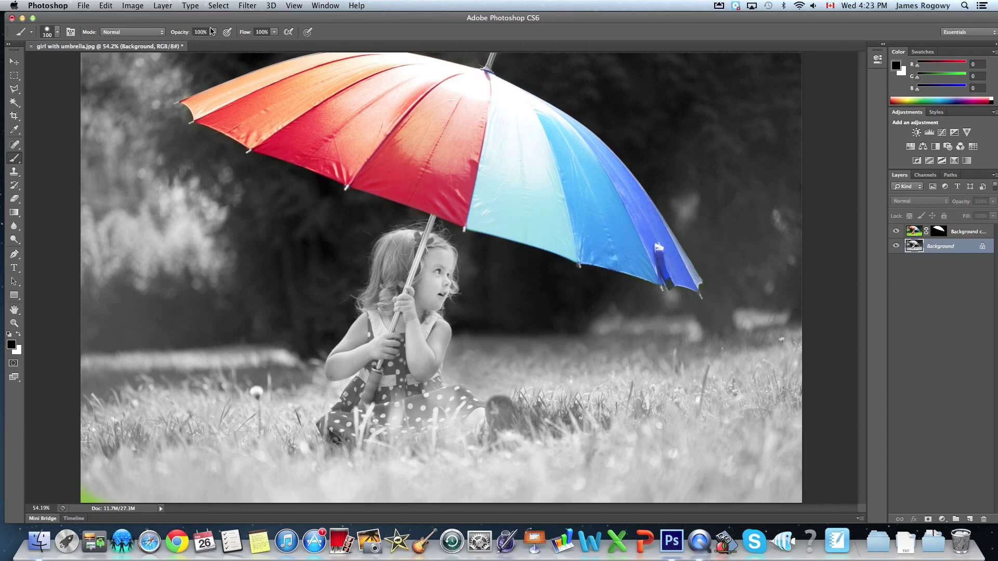
click(133, 5)
mouse_move(137, 38)
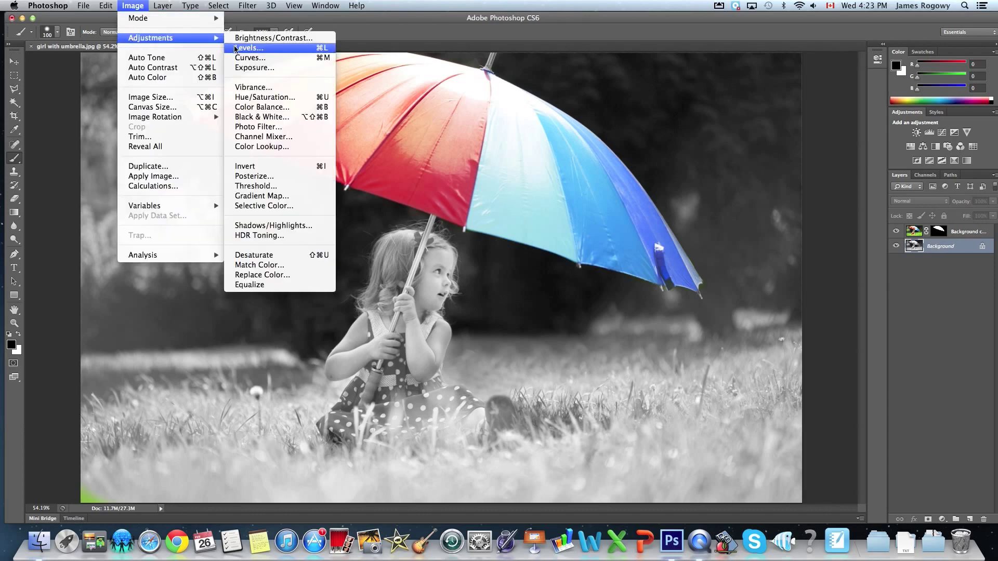
click(250, 98)
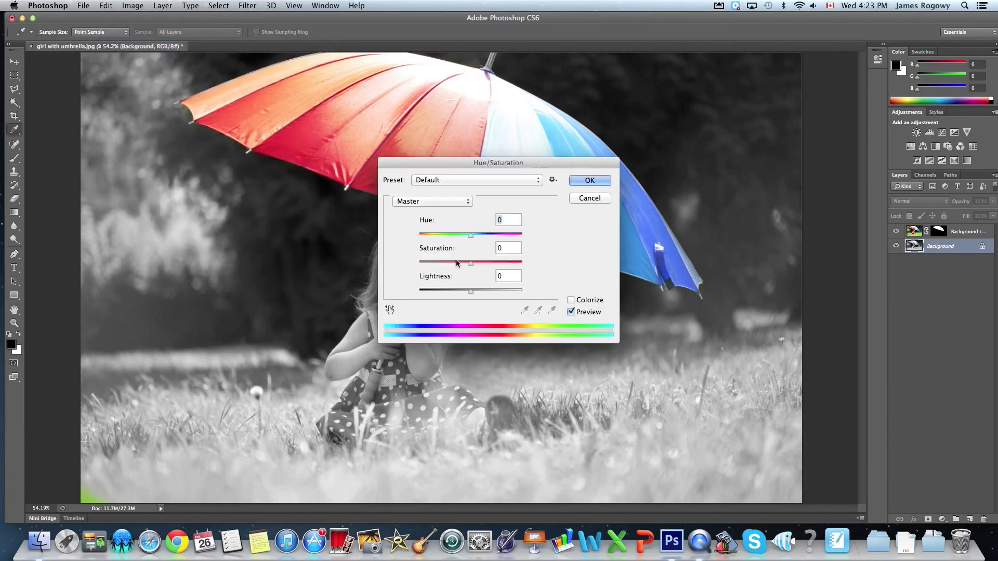
drag(468, 162, 673, 290)
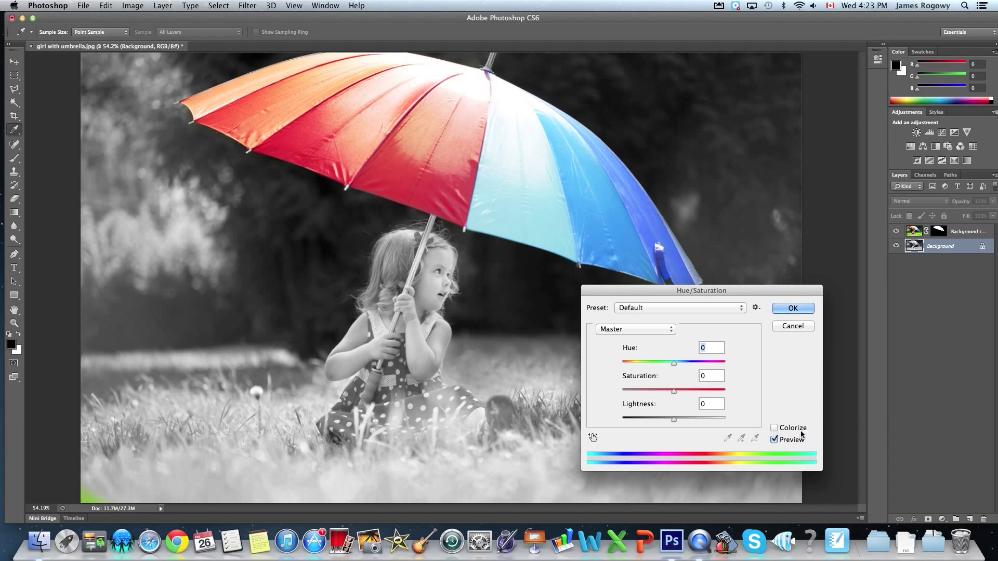
click(775, 428)
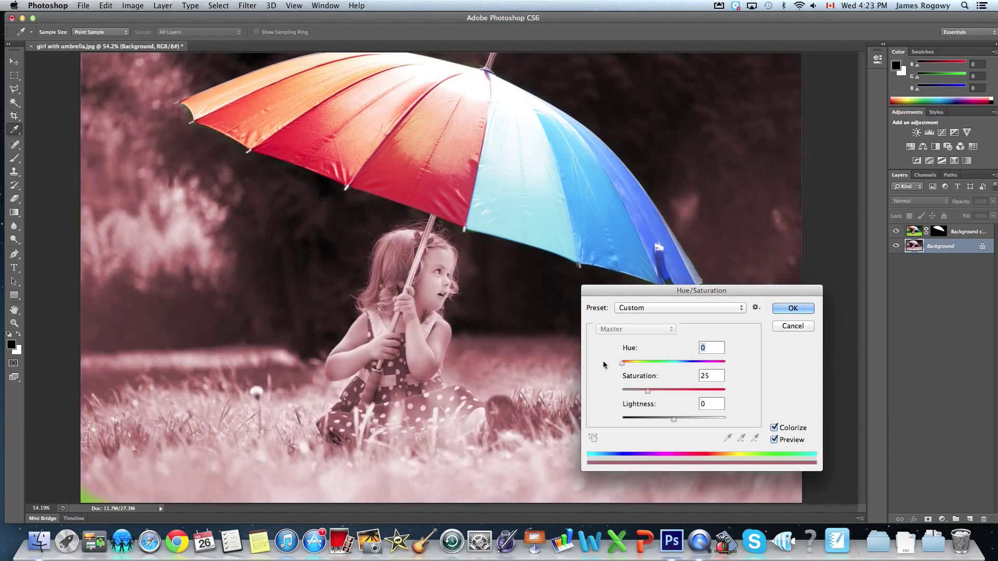
mouse_move(623, 364)
mouse_down()
mouse_move(720, 367)
mouse_move(634, 366)
mouse_up()
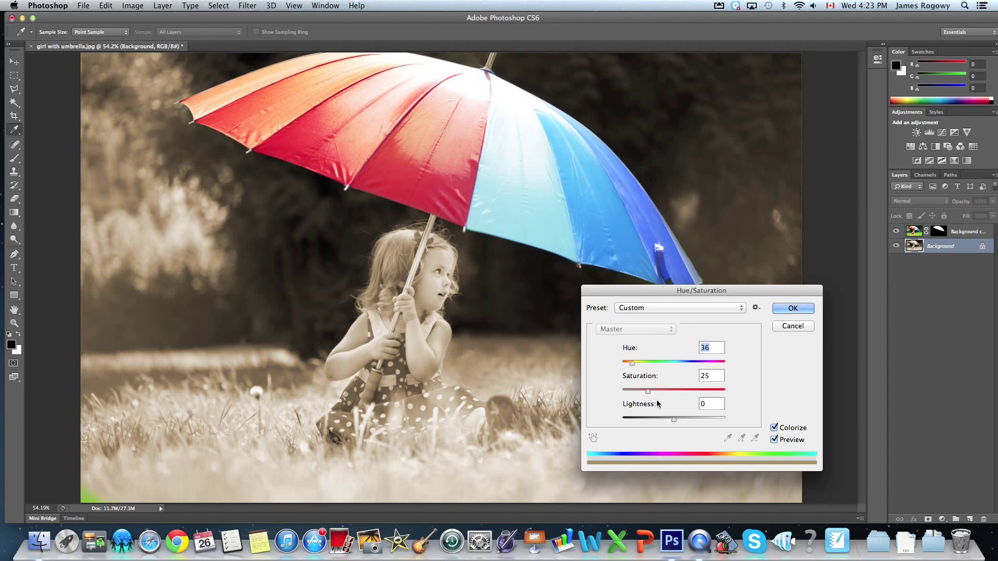
mouse_move(649, 391)
mouse_down()
mouse_move(667, 396)
mouse_move(635, 397)
mouse_move(643, 396)
mouse_up()
click(793, 308)
key(b)
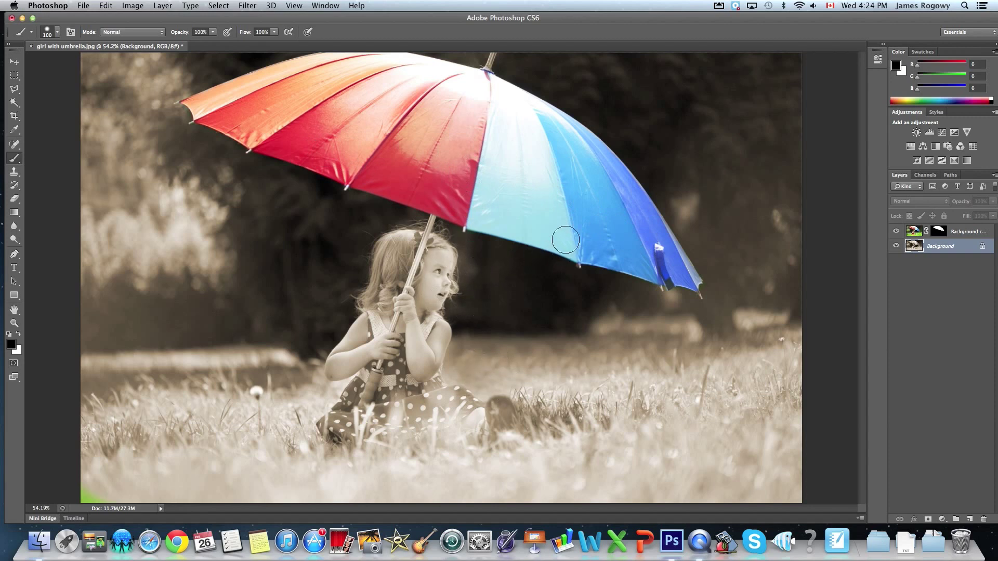
- Lower the opacity of the Background copy layer to 52% to mute the umbrella's colours, and deselect the layers
click(971, 233)
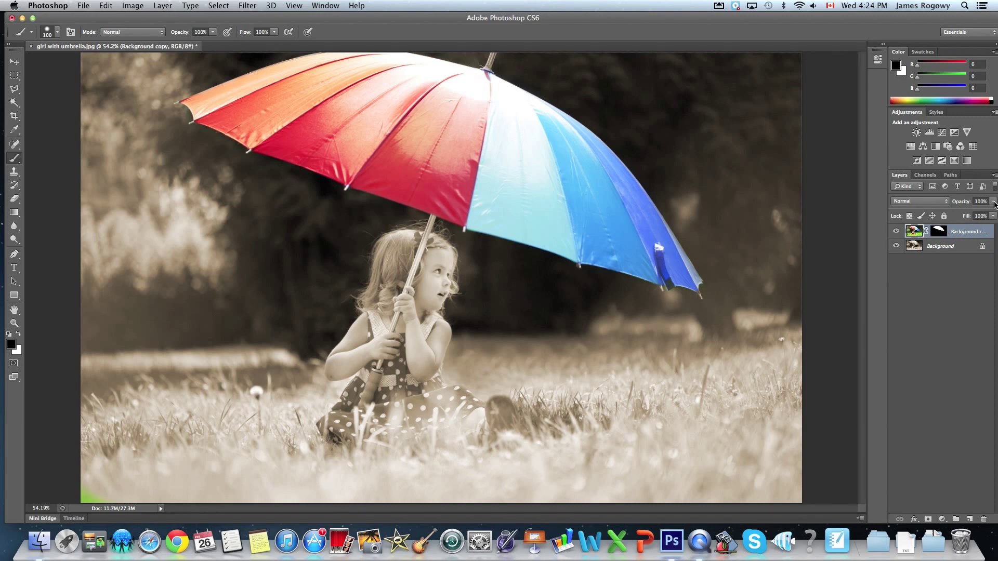
click(994, 202)
drag(988, 217, 965, 220)
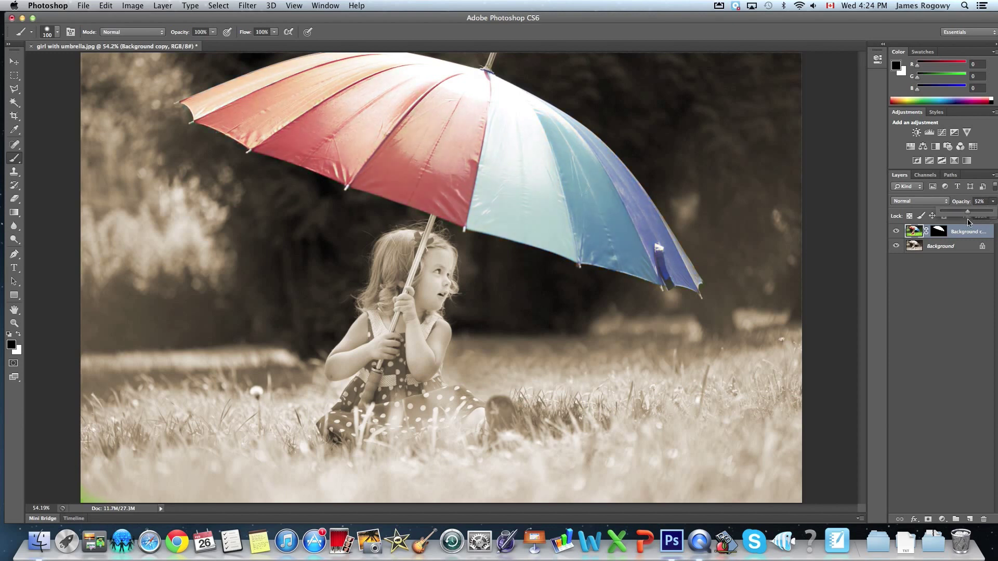
click(955, 293)
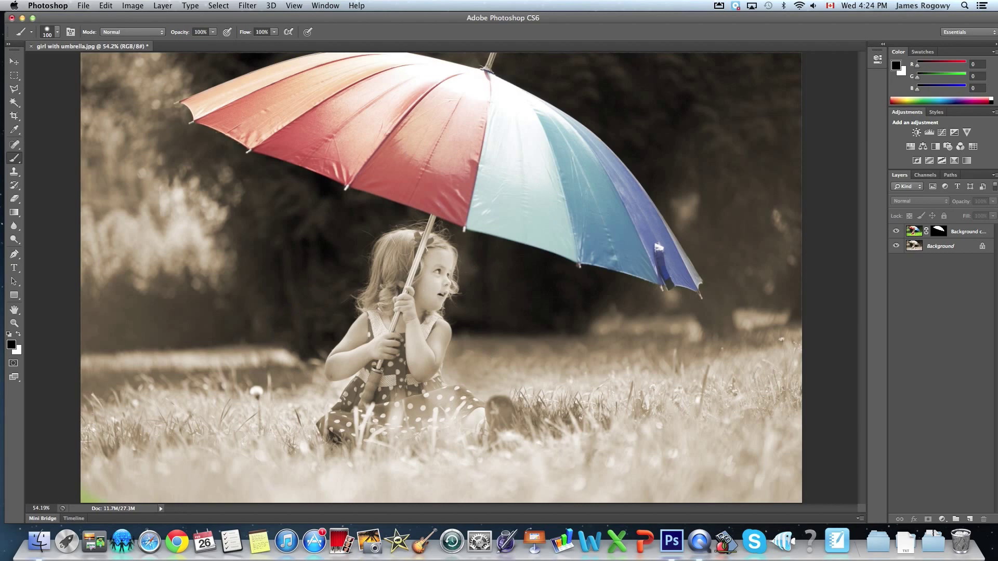
- Compare the original photo with the latest Master Opacity Change state in the History, keeping the latest state active
click(325, 5)
click(344, 188)
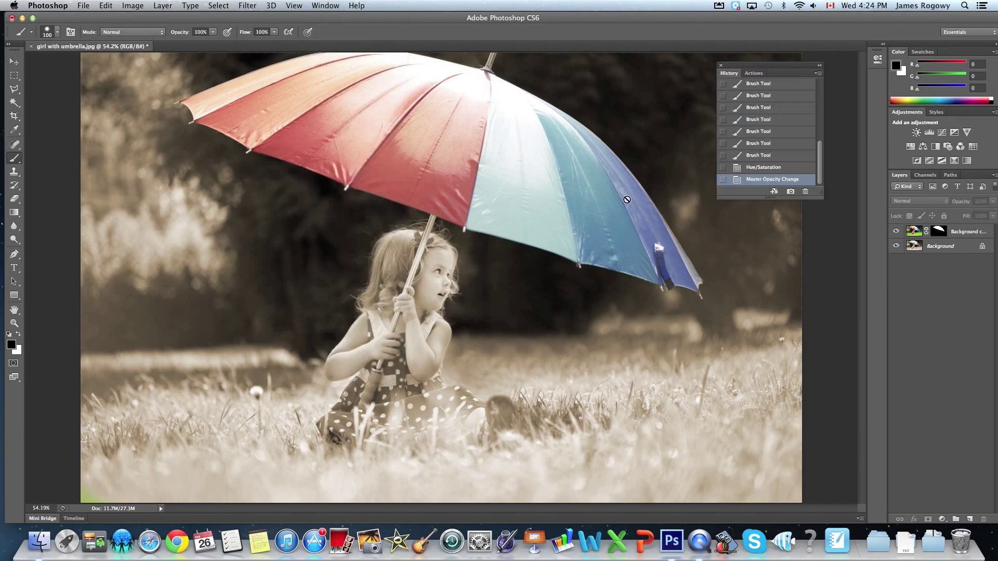
drag(820, 158, 824, 83)
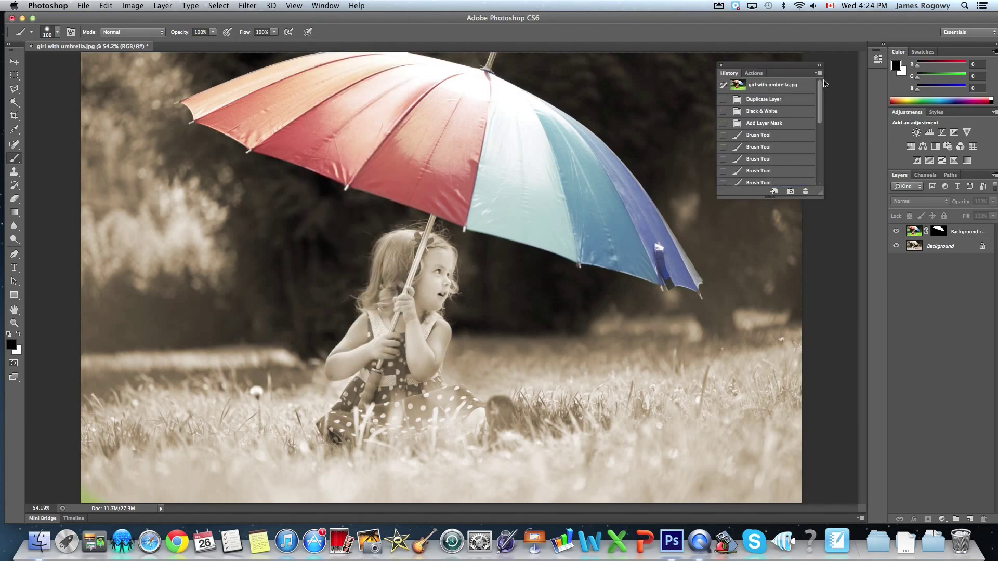
click(773, 86)
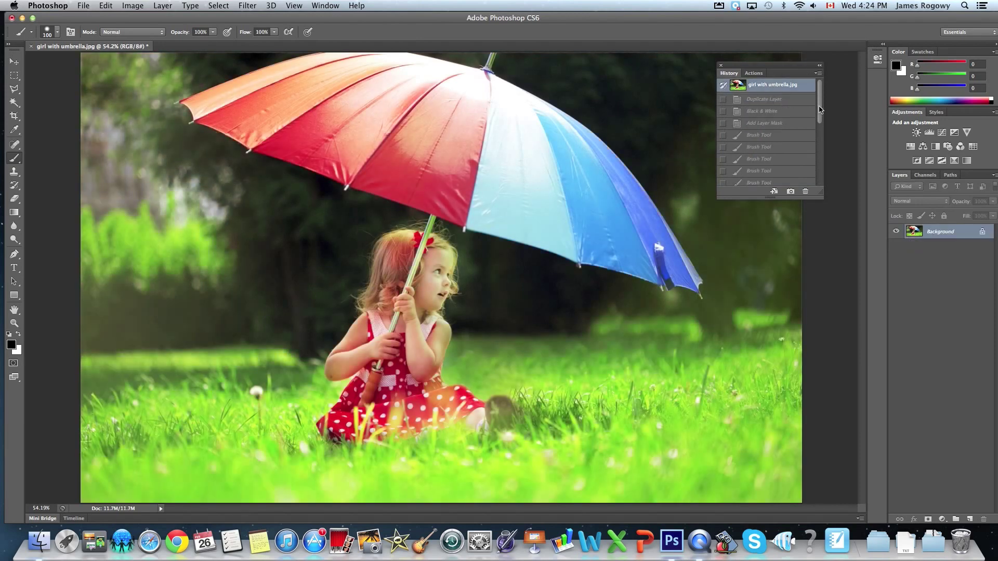
drag(820, 110, 824, 177)
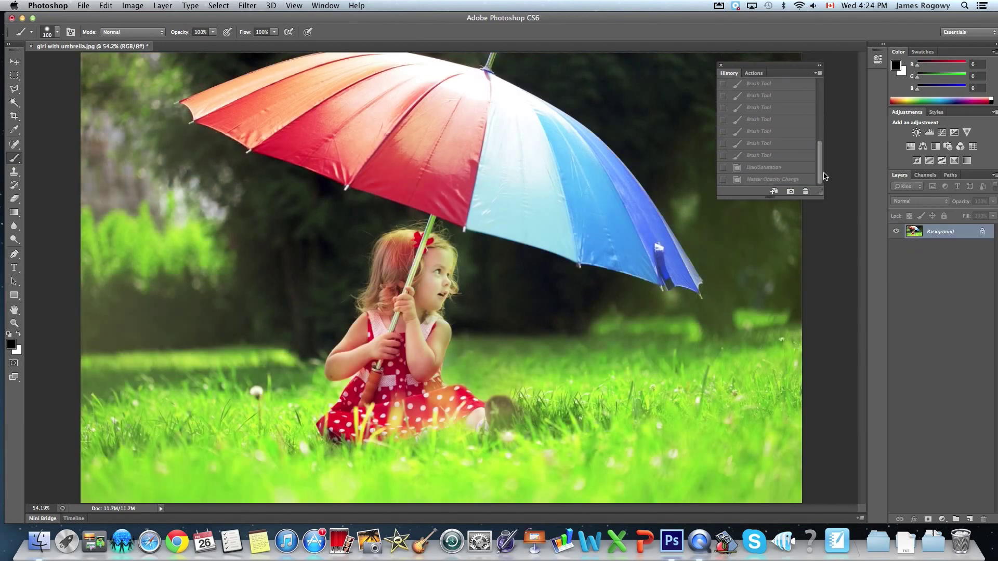
click(772, 179)
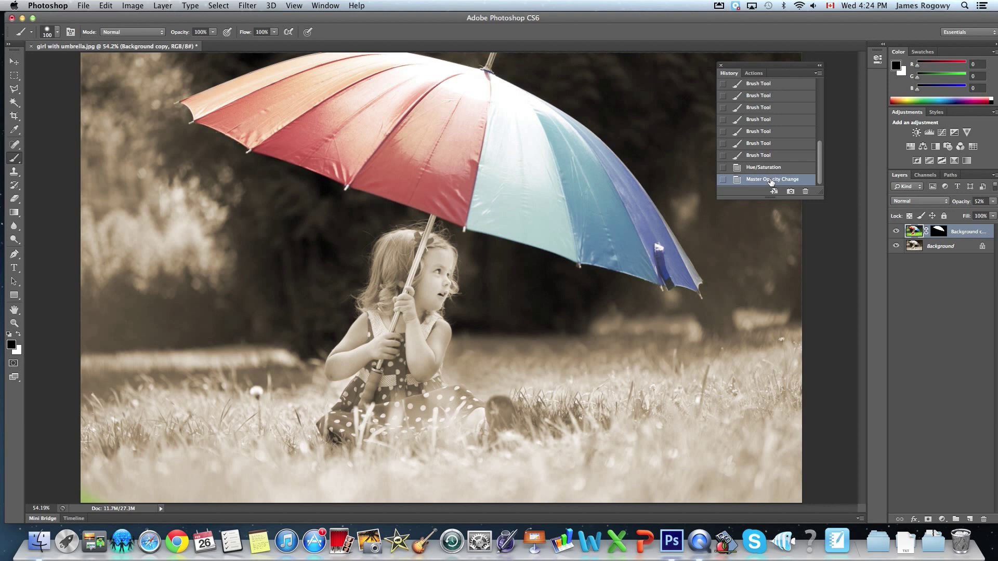
drag(822, 70, 858, 355)
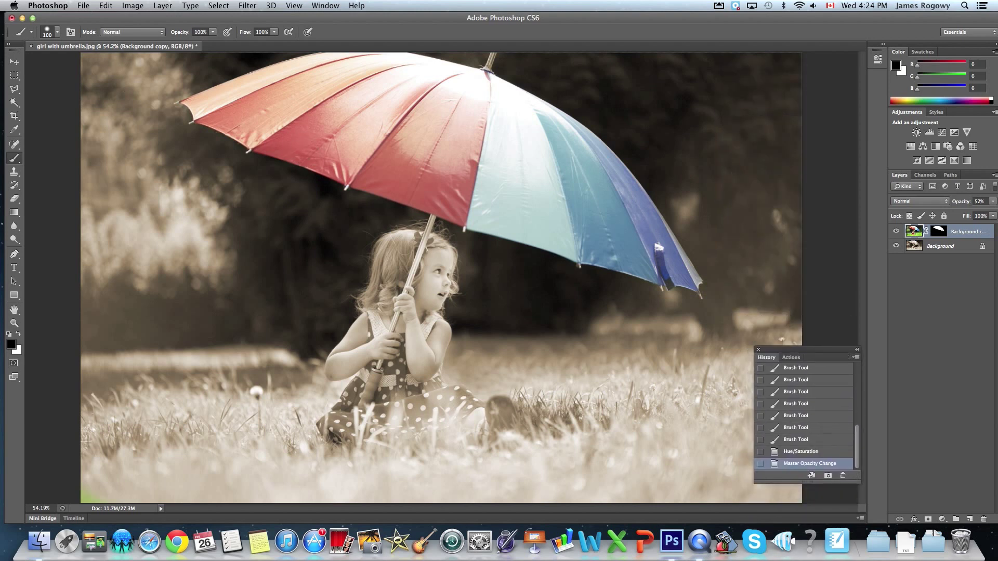
- Save the image to the Desktop as girl with umbrella.psd in Photoshop format with layers, and close the document
click(83, 5)
click(82, 128)
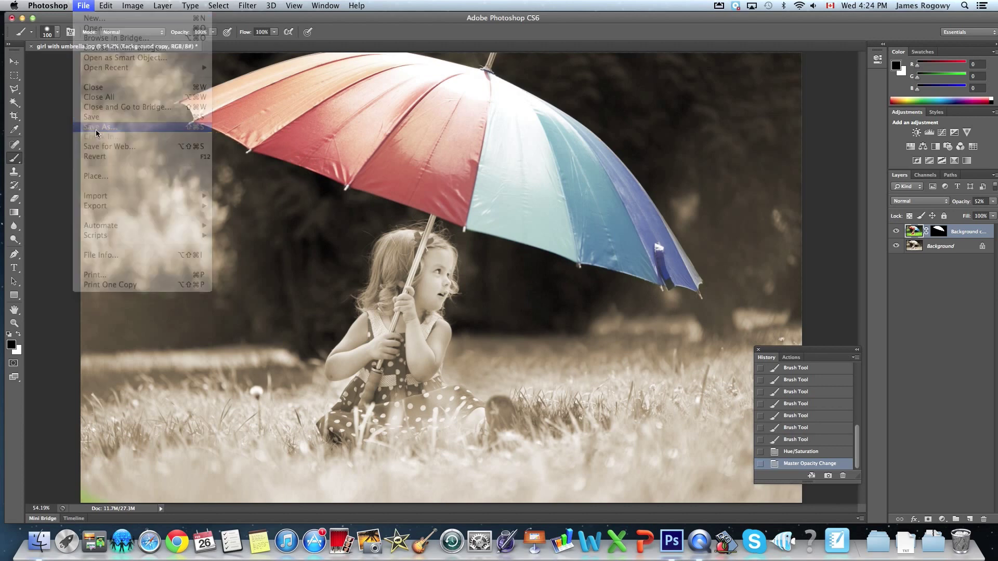
click(327, 157)
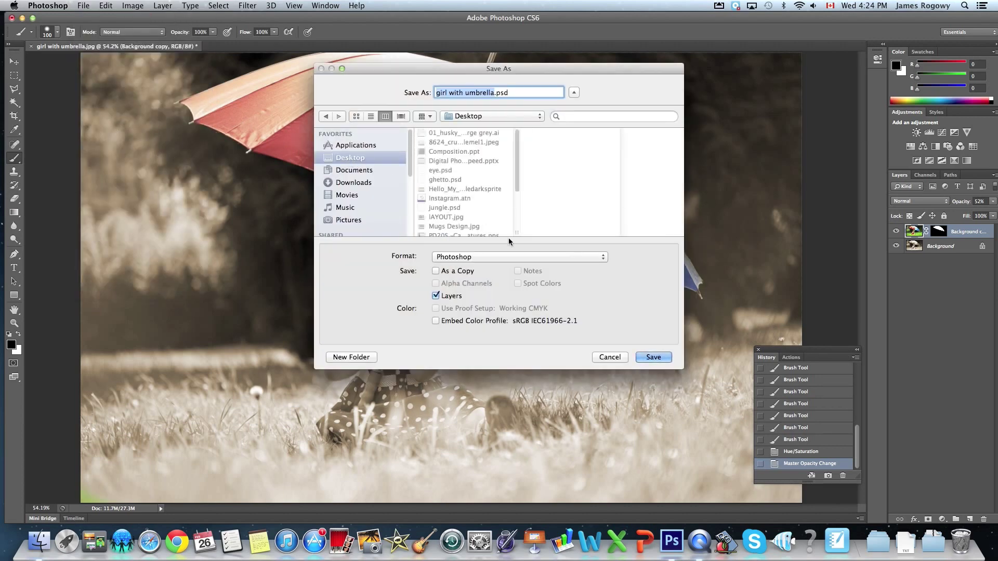
click(653, 357)
click(545, 229)
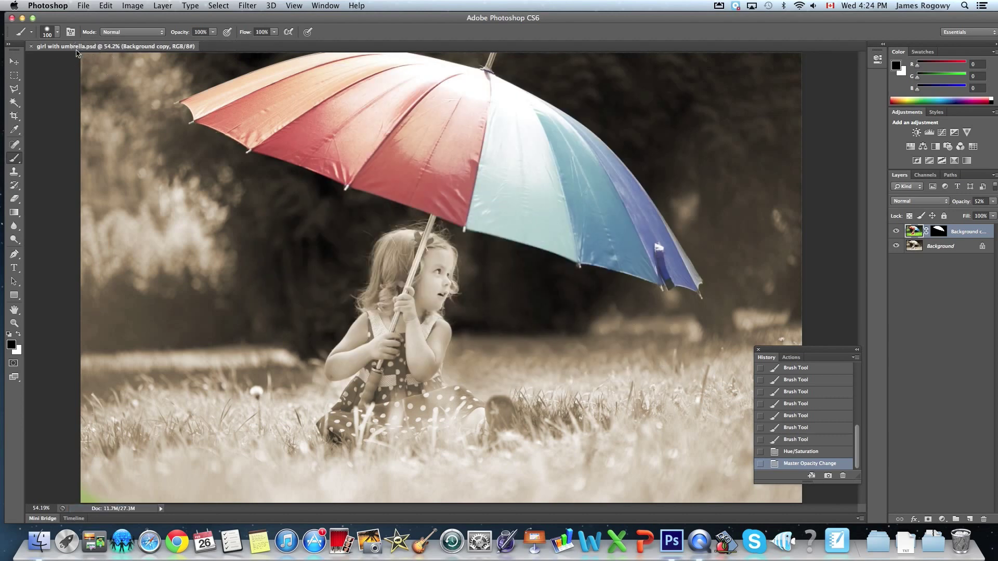
click(30, 46)
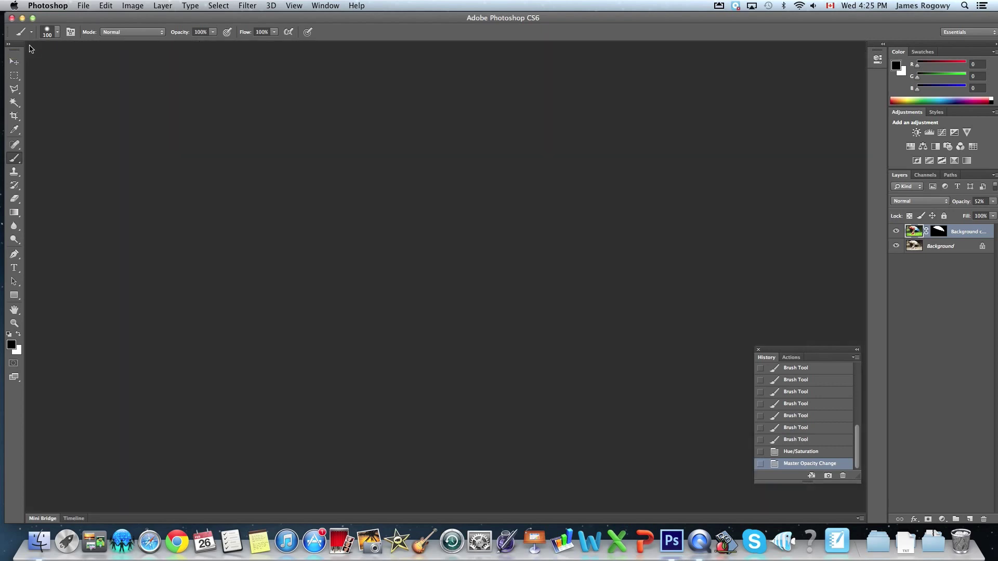
- Open mud puddle.jpg from the WED TUTORIALS folder in Photoshop and fit the whole image on screen
drag(158, 21, 241, 315)
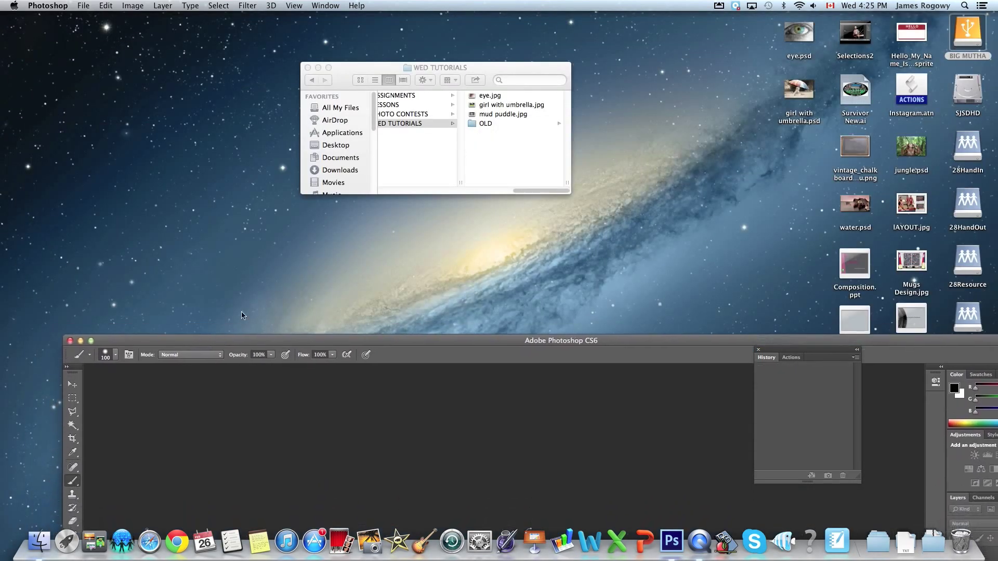
click(501, 116)
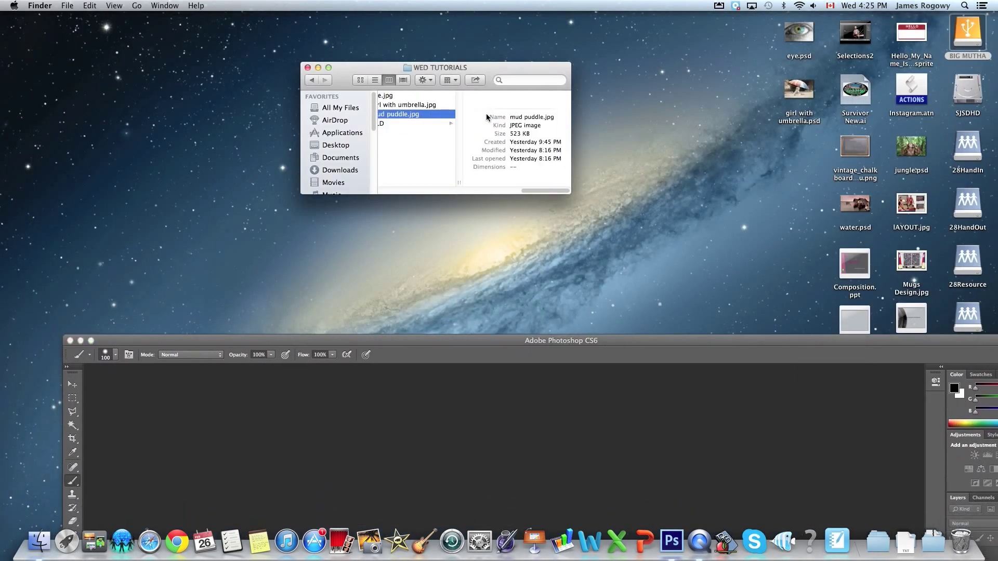
drag(401, 117, 672, 540)
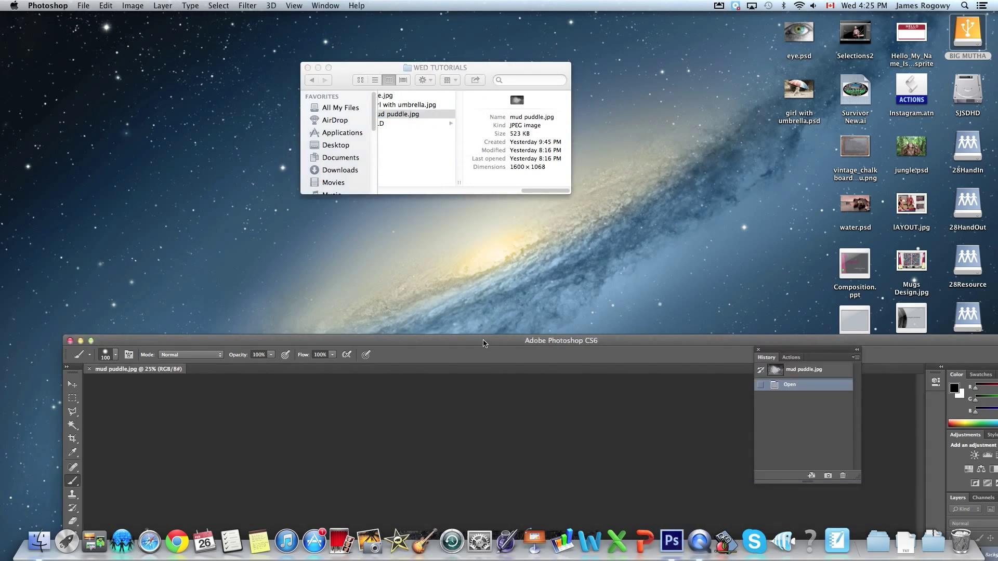
drag(483, 343, 407, 27)
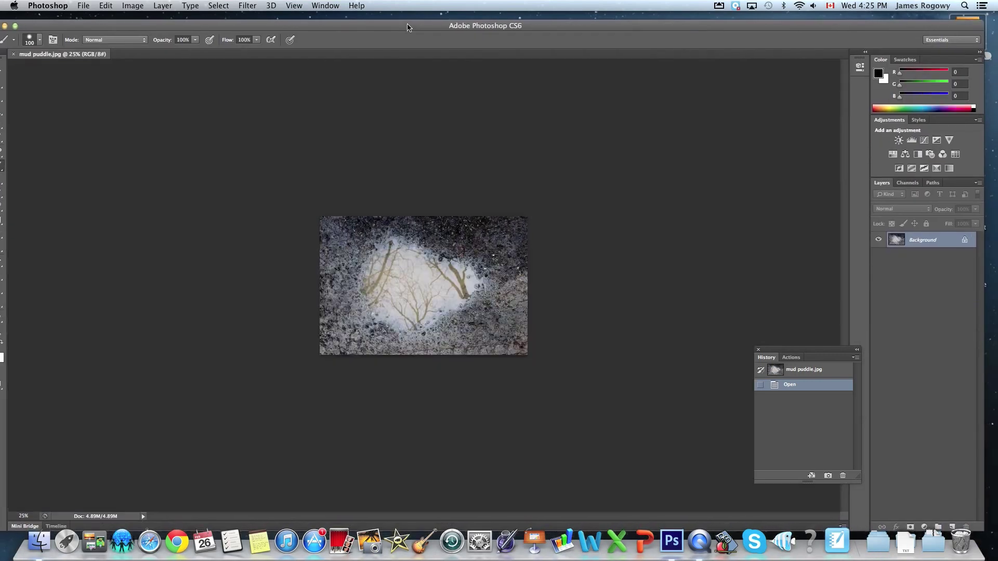
key(super+0)
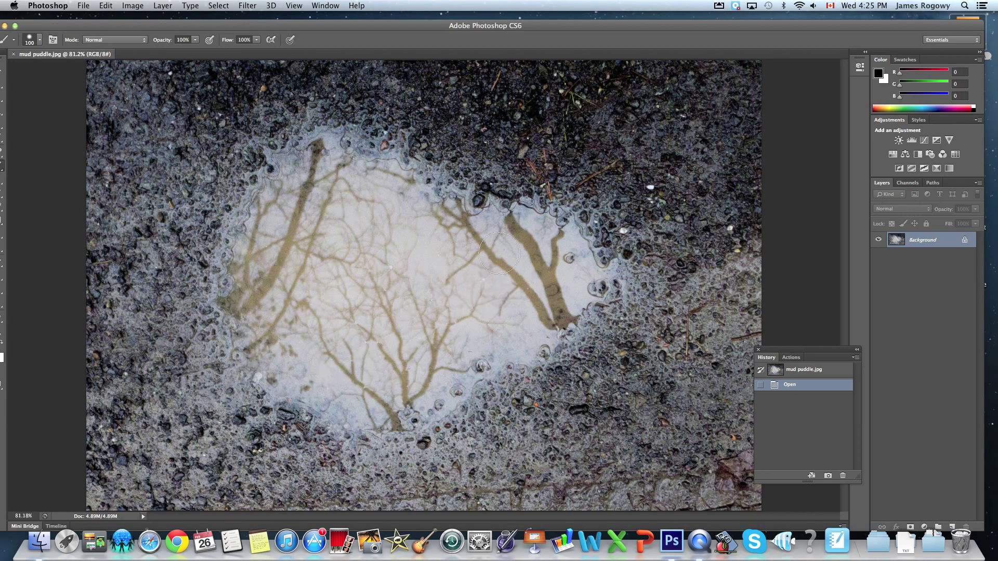
- Duplicate the Background layer of the puddle photo and hide the copy
right_click(922, 242)
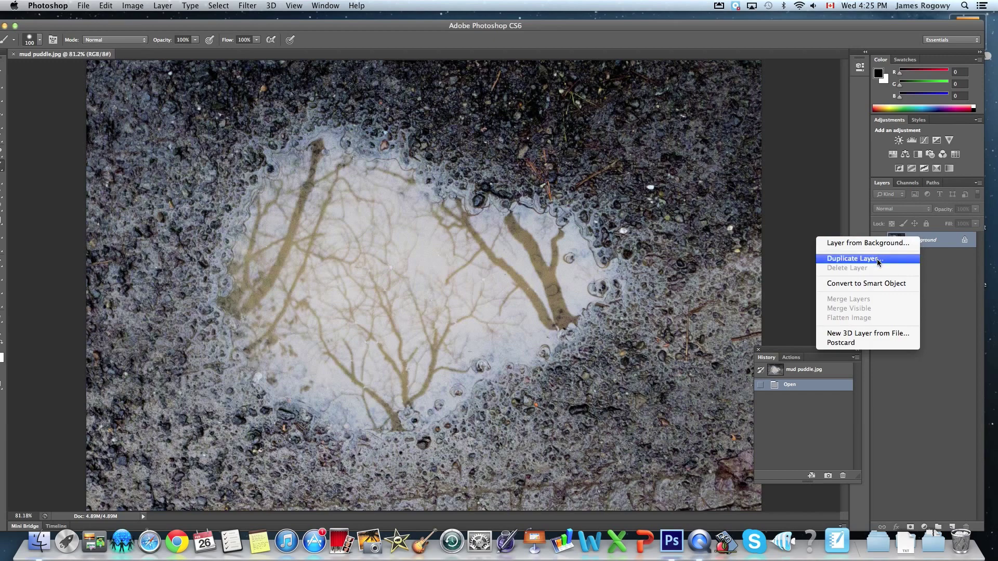
click(878, 259)
click(604, 224)
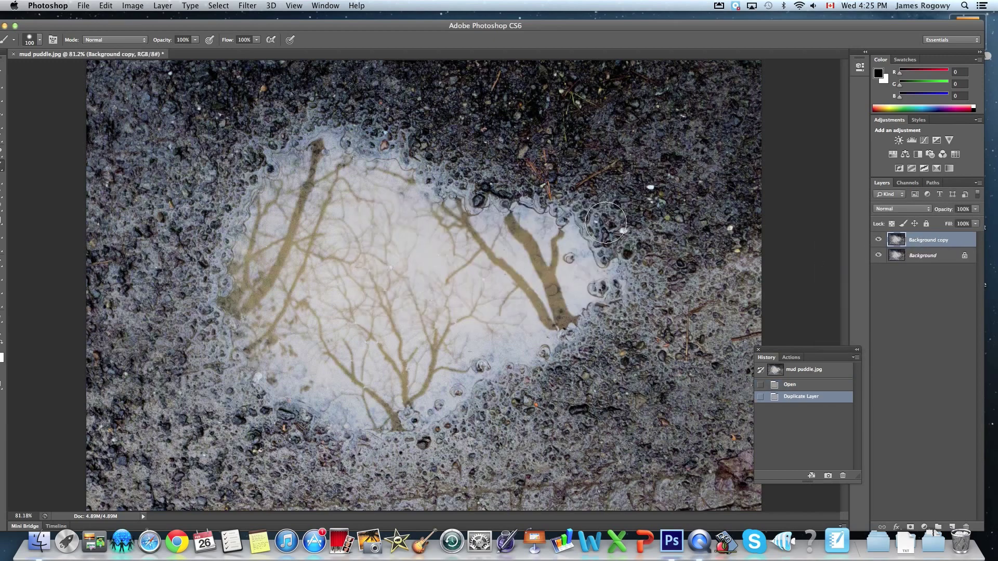
click(879, 240)
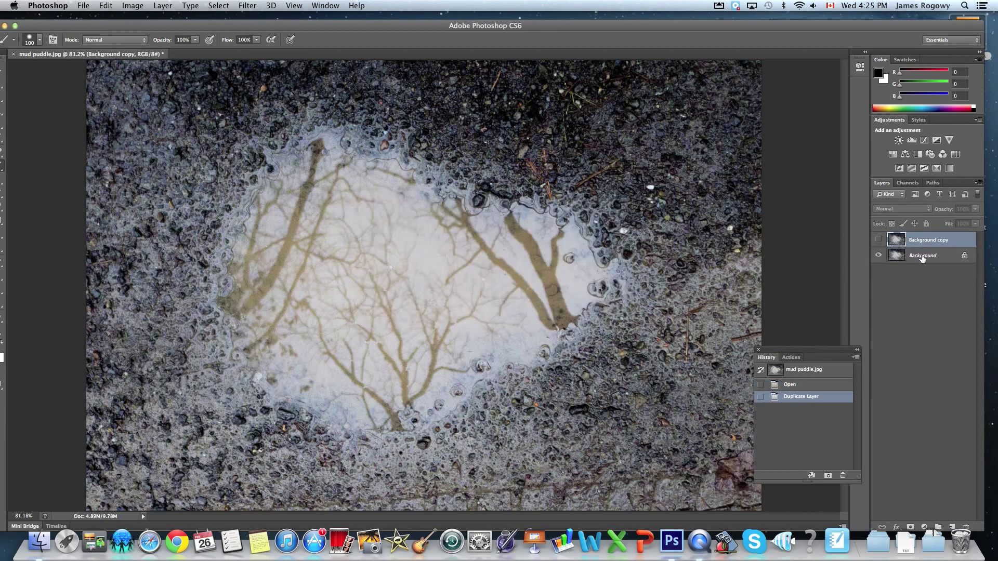
- Convert the Background layer to black and white with Reds 2, Yellows 21, Greens 119, Cyans -17, Blues -44, Magentas 87, and show the Background copy again
click(923, 256)
click(133, 5)
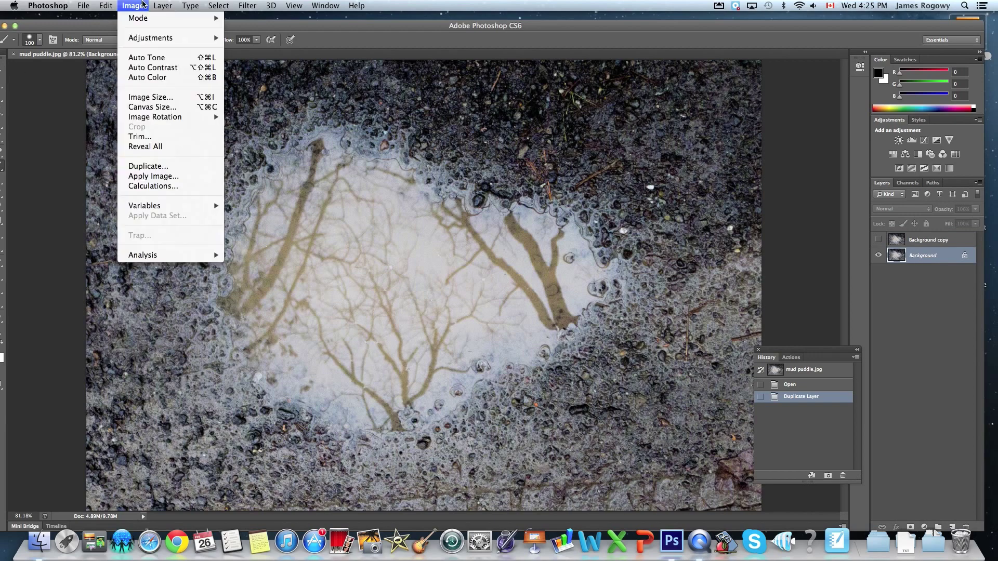
mouse_move(146, 39)
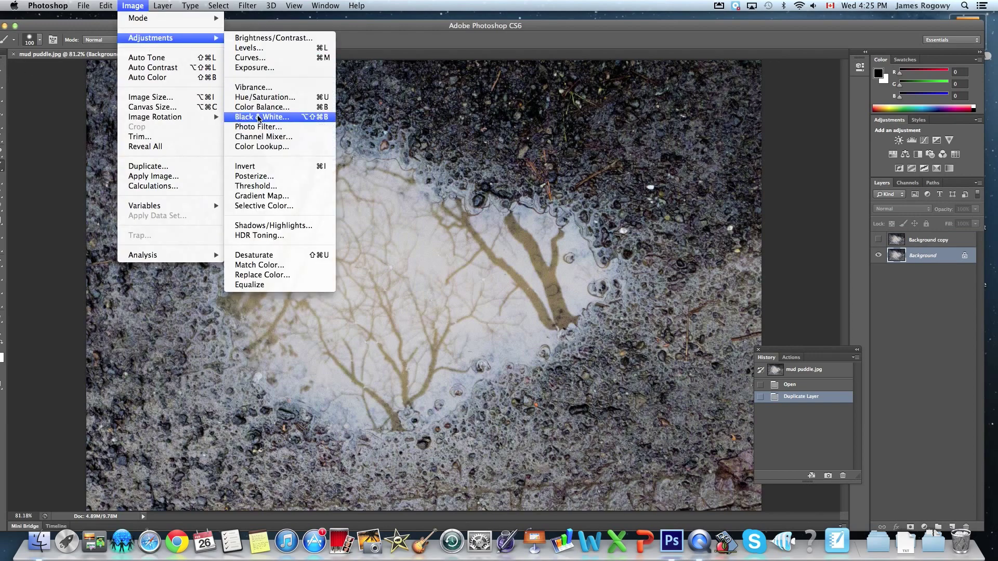
click(266, 104)
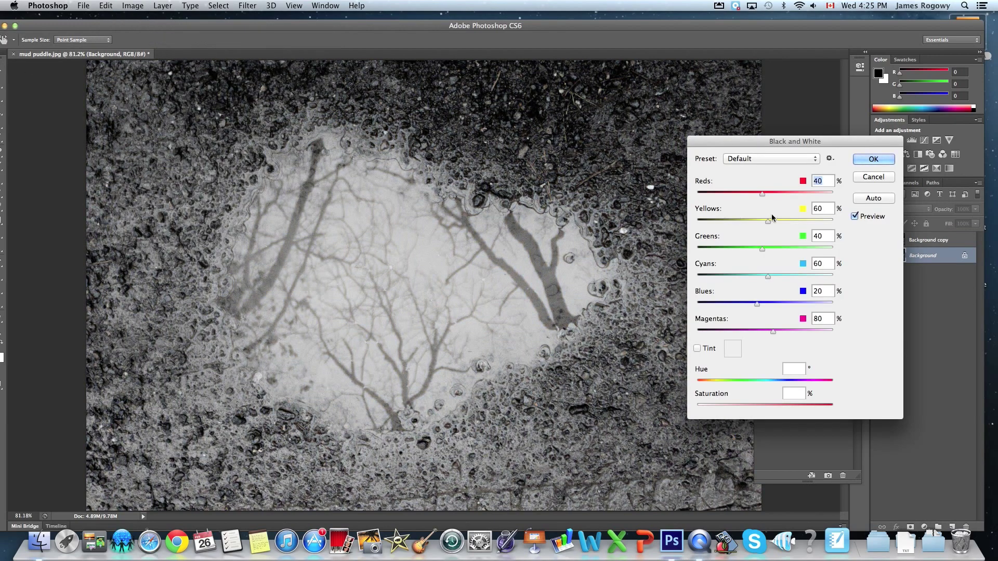
drag(763, 193, 775, 333)
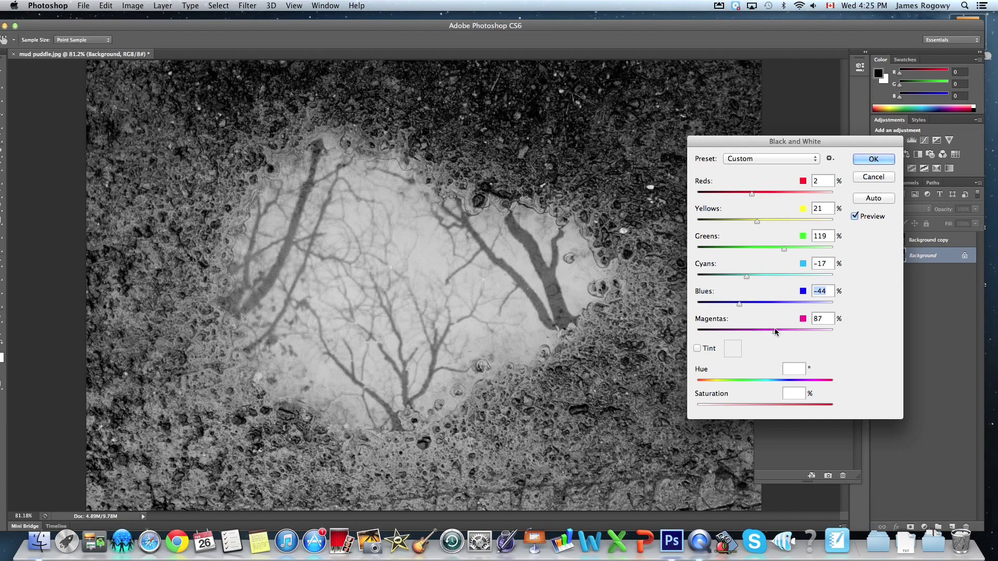
click(873, 159)
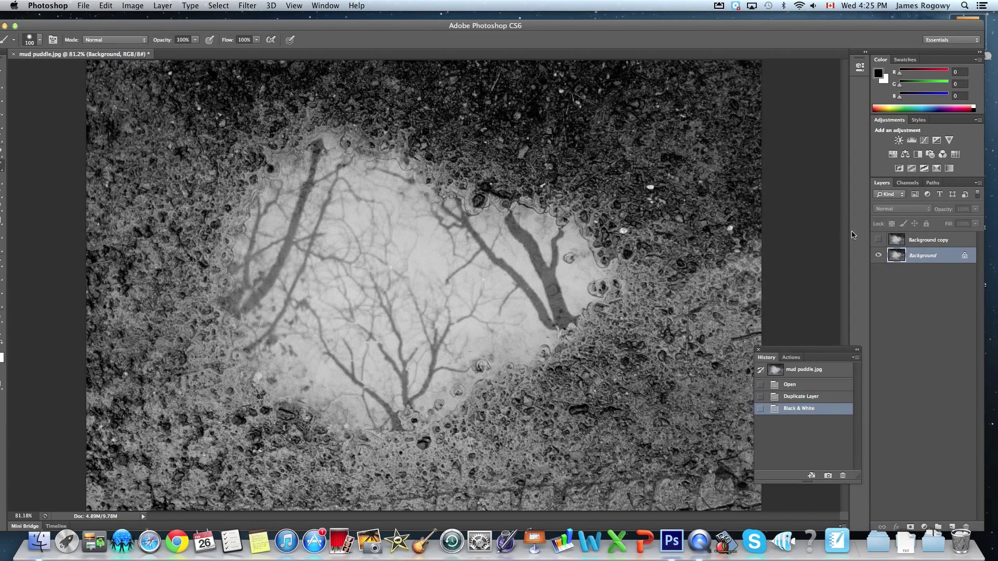
click(921, 240)
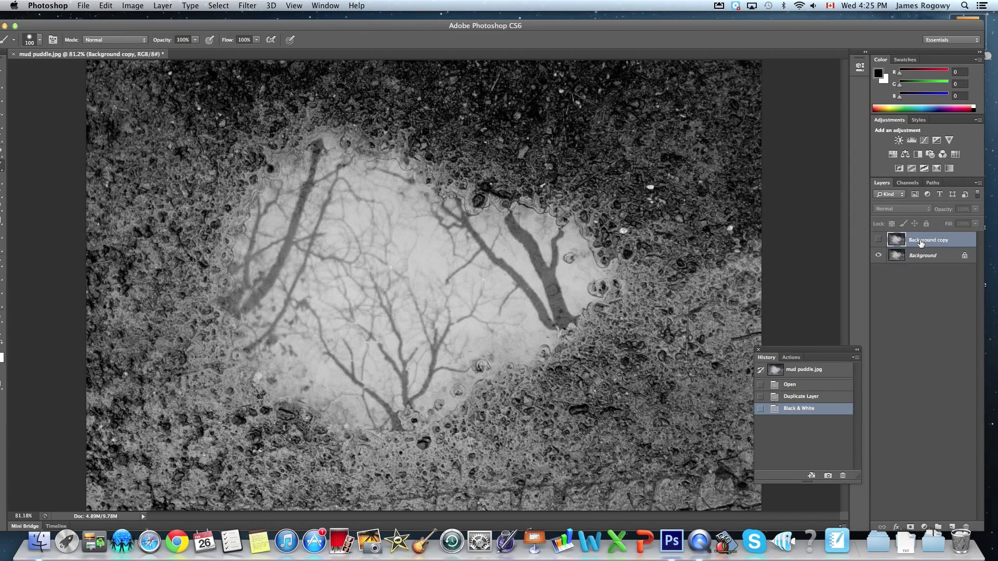
click(879, 240)
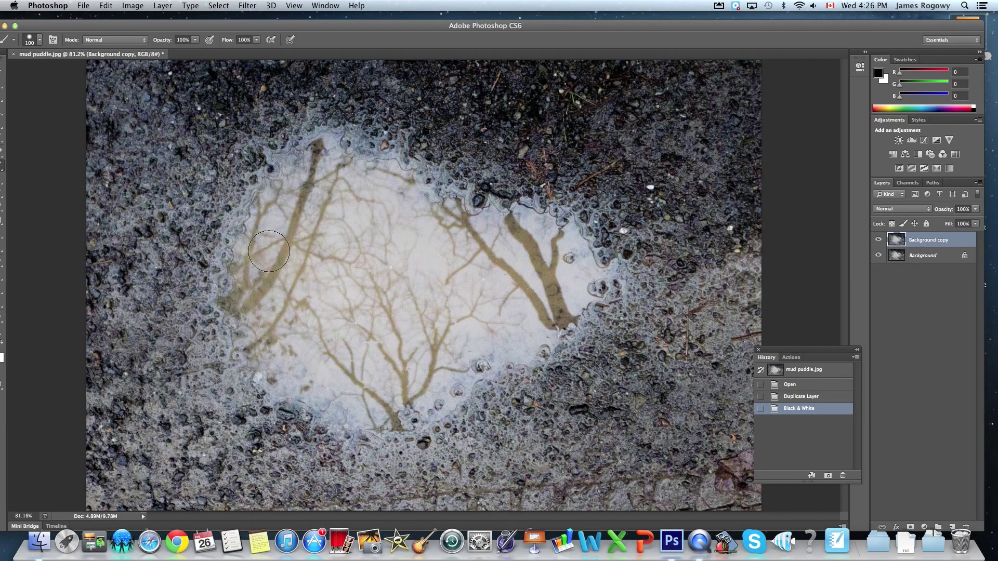
- In Quick Mask mode, paint a mask band around the puddle's edge with a 100 px brush at 60% hardness
double_click(94, 24)
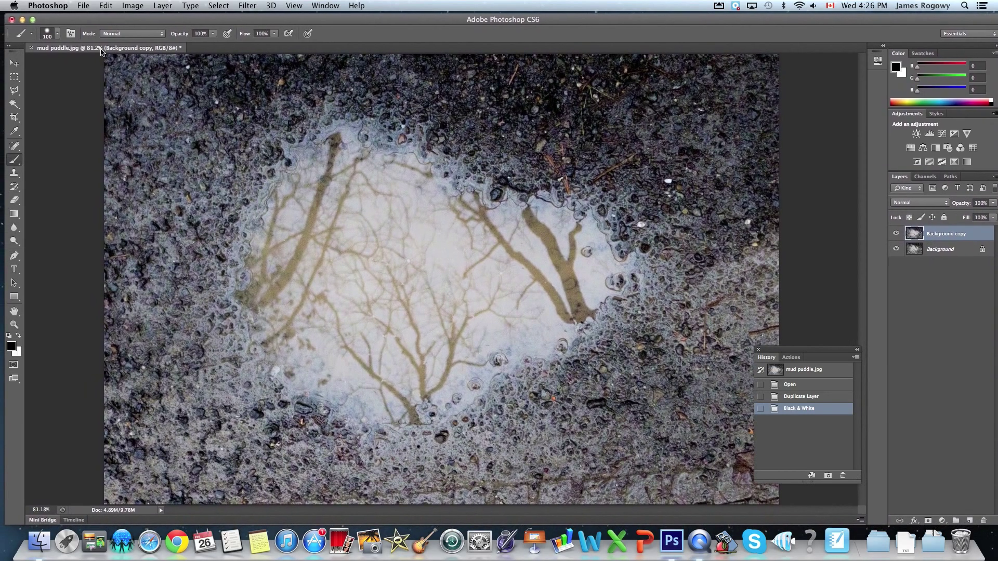
click(14, 366)
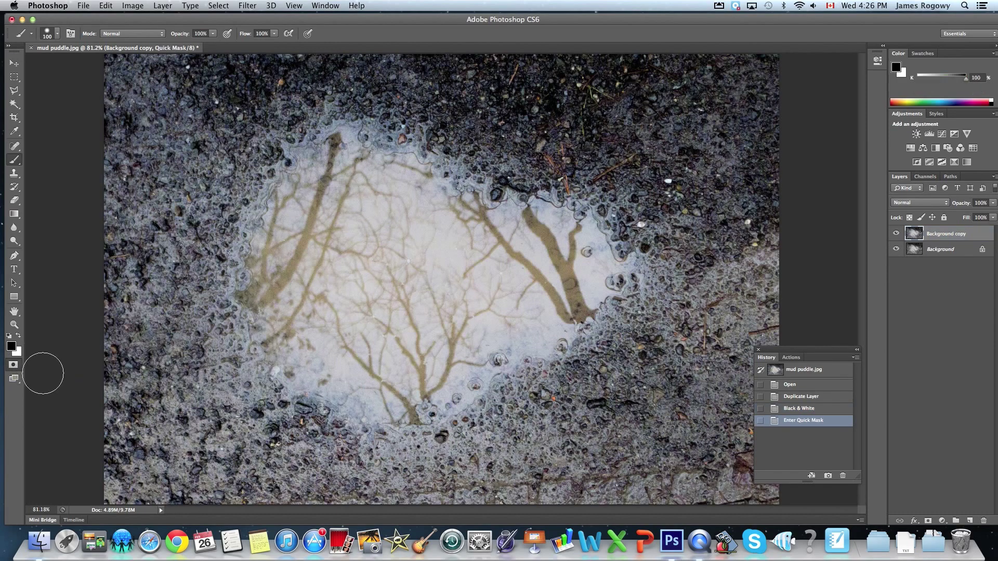
click(57, 33)
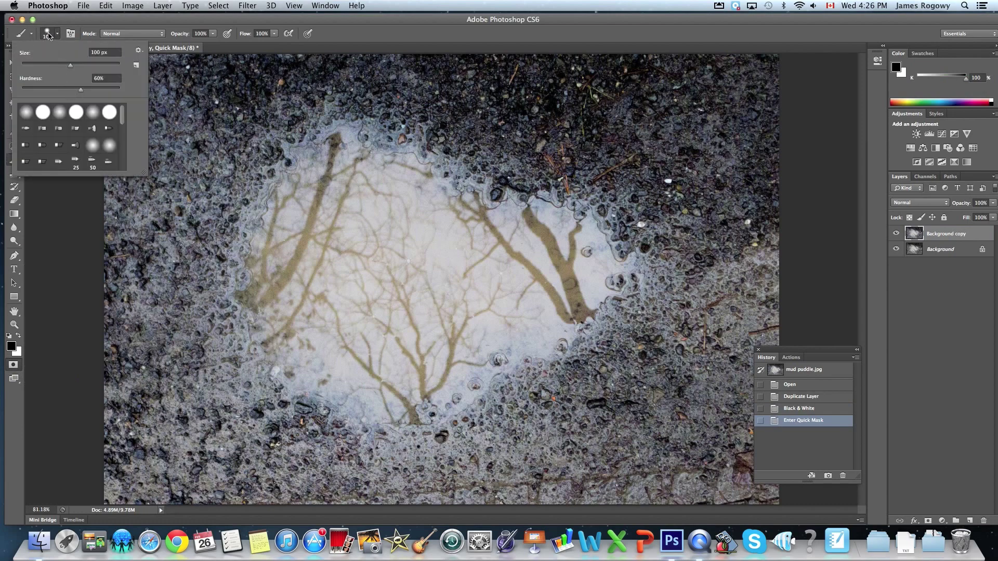
click(55, 34)
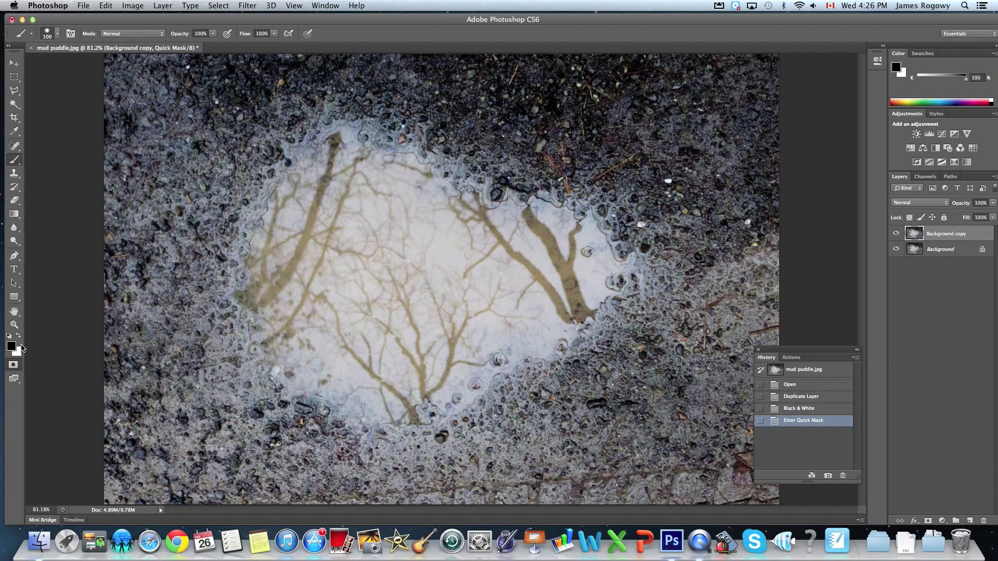
mouse_move(374, 403)
mouse_down()
mouse_move(334, 380)
mouse_move(295, 373)
mouse_move(270, 304)
mouse_move(248, 290)
mouse_move(252, 229)
mouse_move(278, 191)
mouse_up()
mouse_move(279, 179)
mouse_down()
mouse_move(301, 146)
mouse_move(347, 125)
mouse_move(411, 150)
mouse_move(489, 199)
mouse_move(587, 208)
mouse_move(621, 253)
mouse_move(626, 284)
mouse_move(615, 317)
mouse_move(569, 341)
mouse_move(515, 347)
mouse_move(446, 399)
mouse_move(376, 406)
mouse_move(440, 414)
mouse_up()
- Lower the brush hardness to 37% and extend the quick mask along the puddle's outline and into its interior
click(47, 36)
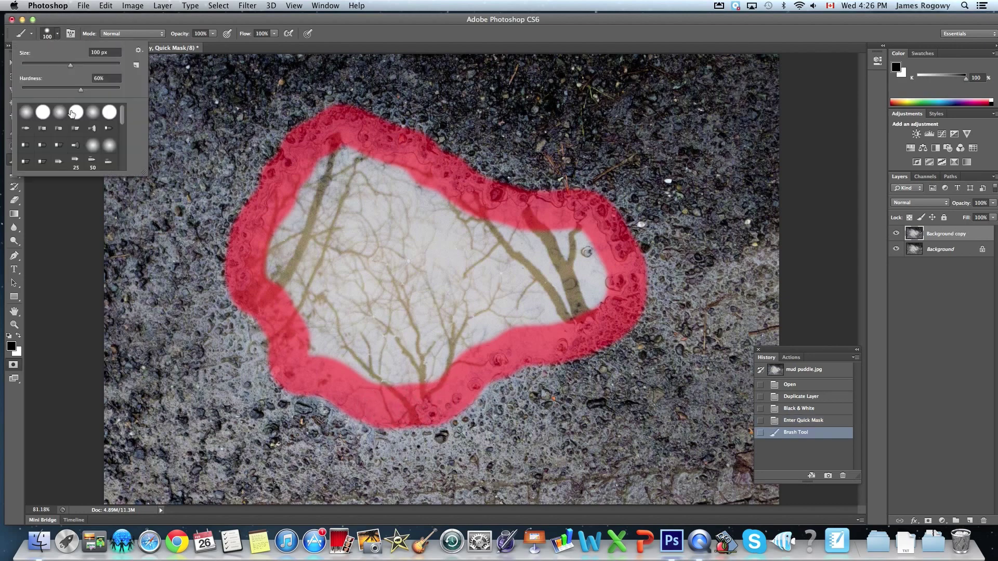
drag(82, 89, 58, 90)
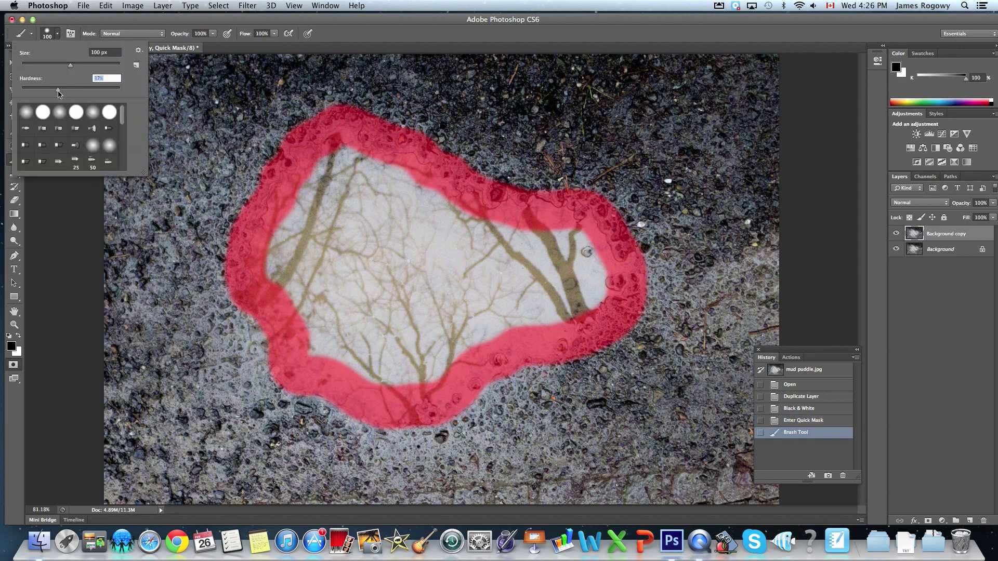
click(47, 36)
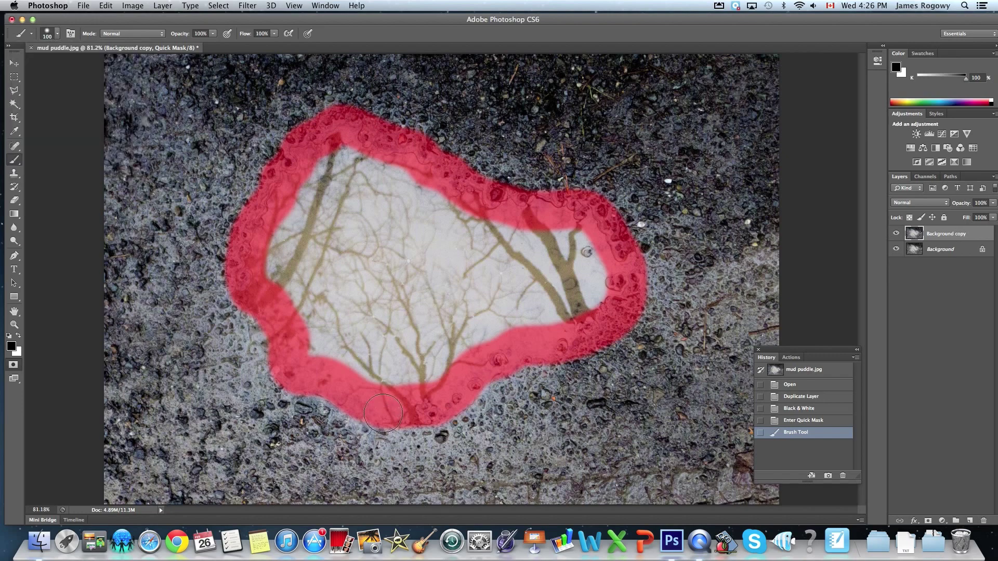
mouse_move(345, 394)
mouse_down()
mouse_move(288, 375)
mouse_move(274, 325)
mouse_move(241, 284)
mouse_move(244, 234)
mouse_move(292, 157)
mouse_up()
mouse_move(299, 155)
mouse_down()
mouse_move(324, 173)
mouse_move(329, 196)
mouse_move(342, 155)
mouse_move(268, 246)
mouse_move(316, 223)
mouse_move(260, 260)
mouse_move(287, 275)
mouse_move(294, 309)
mouse_move(336, 359)
mouse_move(381, 376)
mouse_move(417, 376)
mouse_move(456, 357)
mouse_move(423, 327)
mouse_move(334, 318)
mouse_move(330, 245)
mouse_move(353, 209)
mouse_move(342, 193)
mouse_move(356, 177)
mouse_move(470, 234)
mouse_move(583, 266)
mouse_move(578, 288)
mouse_move(491, 316)
mouse_move(458, 317)
mouse_move(442, 278)
mouse_move(376, 288)
mouse_move(418, 264)
mouse_move(395, 275)
mouse_up()
- Enlarge the brush to 200 px and fill in the rest of the puddle with the quick mask
key(bracketright)
key(bracketright)
key(bracketright)
key(bracketright)
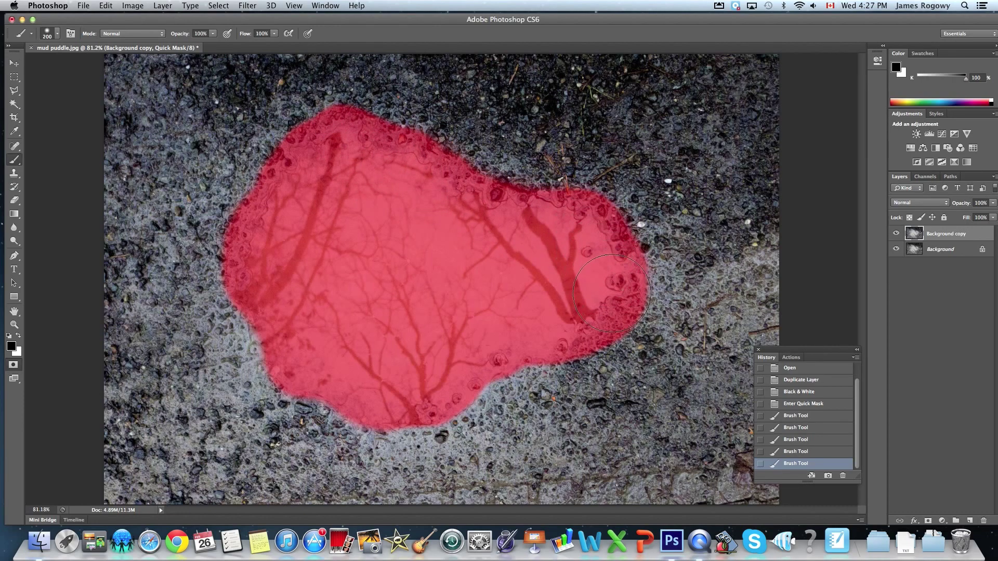
mouse_move(517, 332)
mouse_down()
mouse_move(499, 349)
mouse_move(442, 358)
mouse_move(370, 297)
mouse_up()
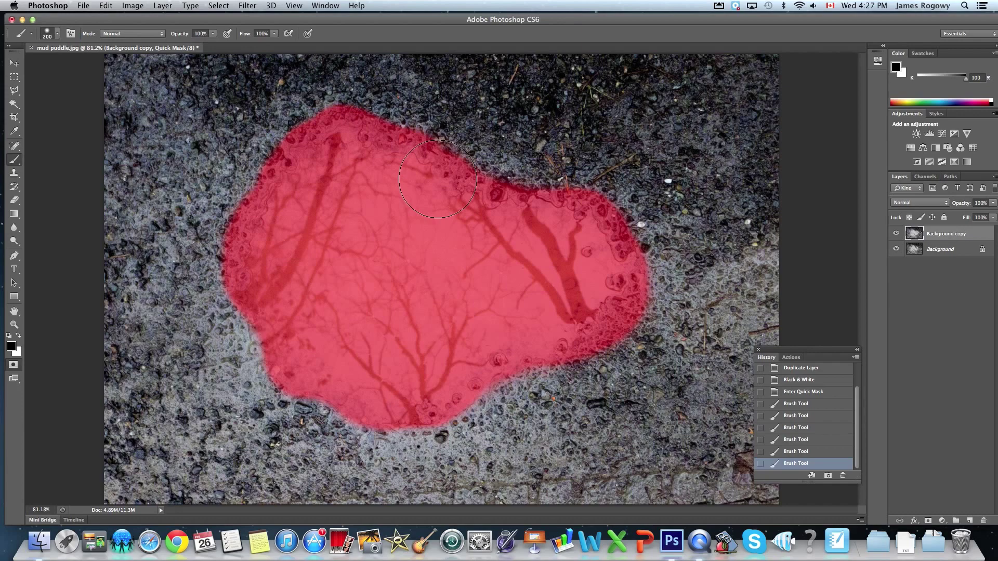
- Turn the quick mask into a selection, invert it to select the puddle, and add a layer mask to Background copy
click(12, 366)
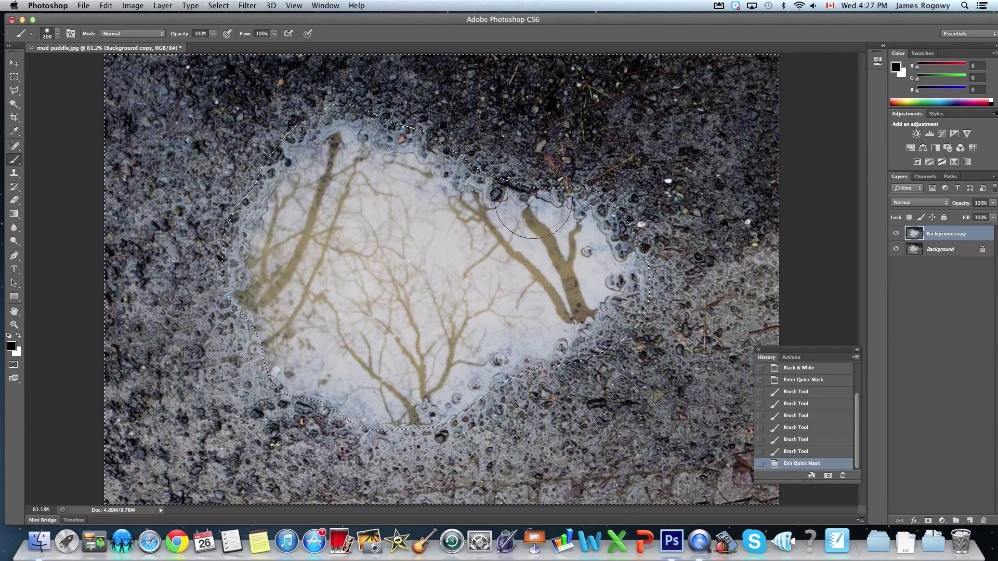
click(218, 5)
click(229, 46)
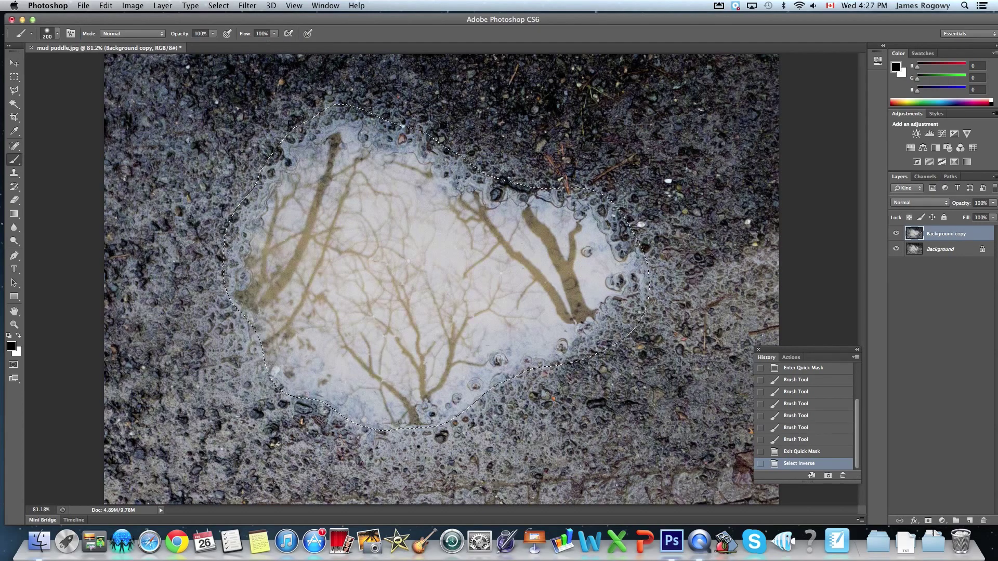
click(928, 521)
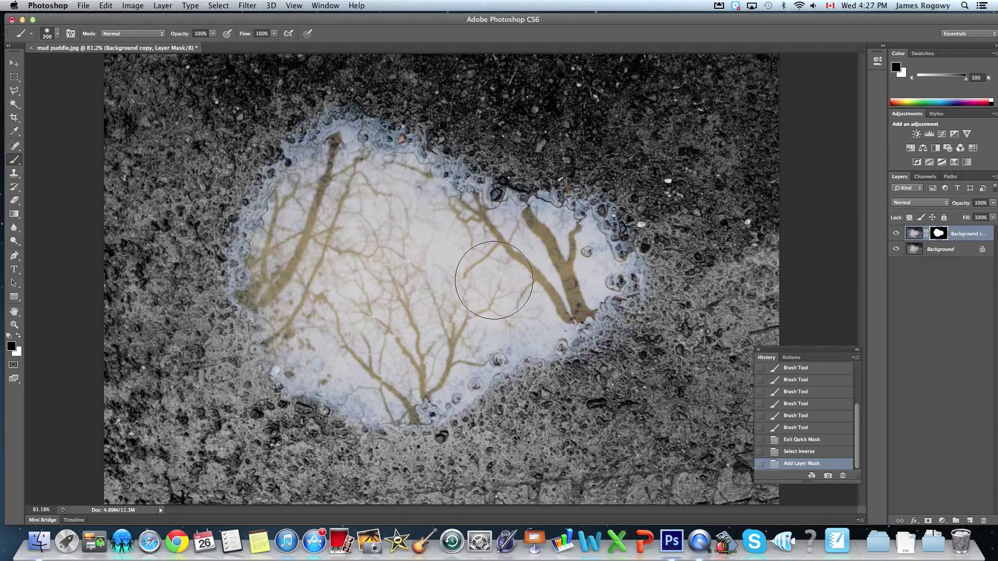
- Add a Gradient Overlay style to the Background copy layer using the multicolour spectrum gradient
click(915, 521)
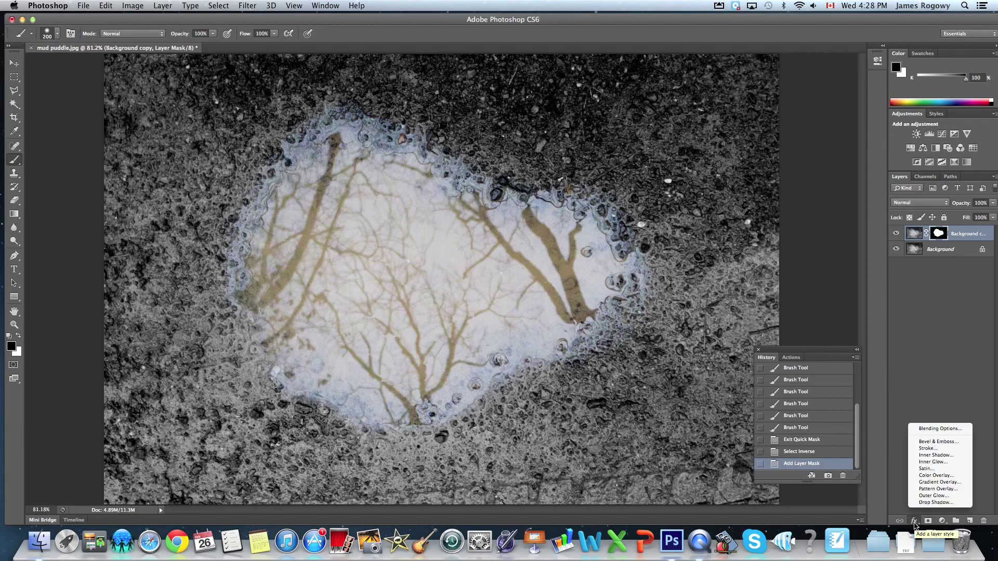
click(923, 483)
drag(438, 106, 770, 102)
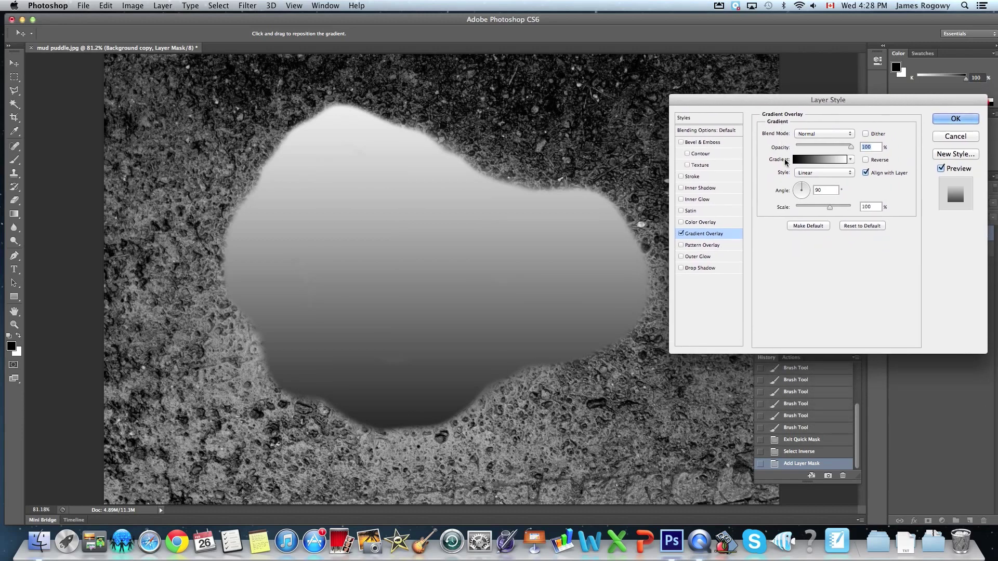
drag(812, 99, 781, 102)
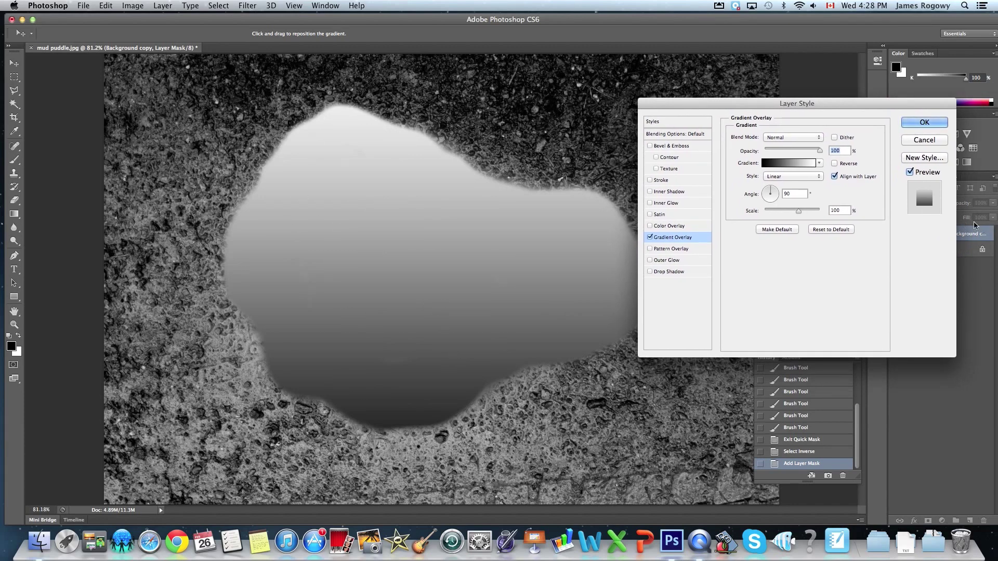
mouse_move(825, 104)
mouse_down()
mouse_move(644, 102)
mouse_move(828, 93)
mouse_up()
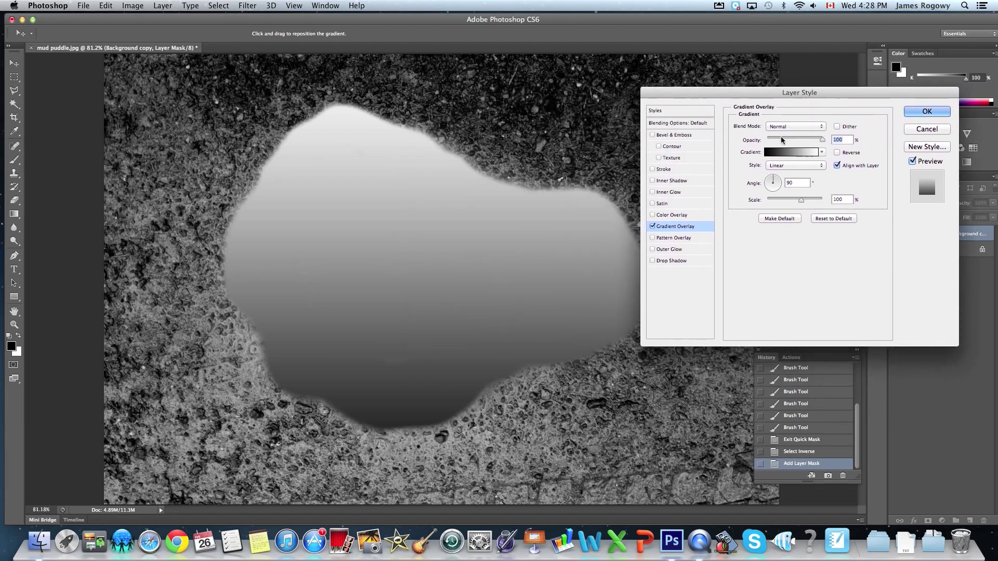
click(823, 153)
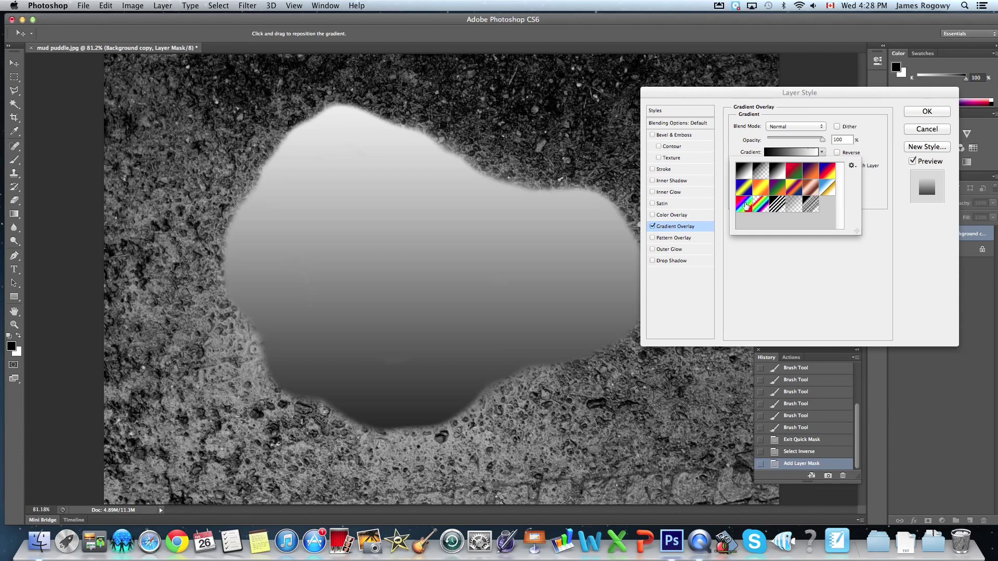
click(745, 206)
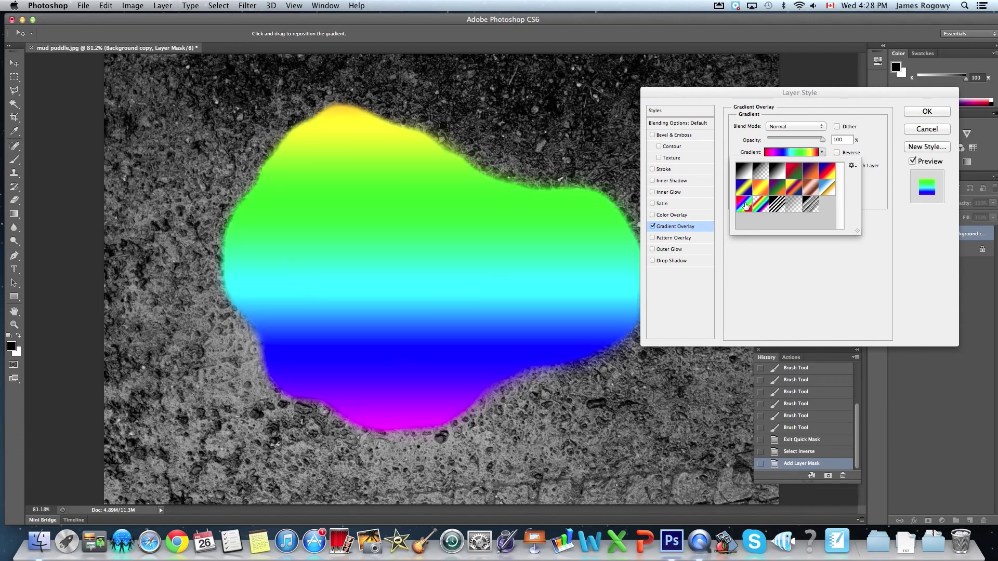
click(871, 148)
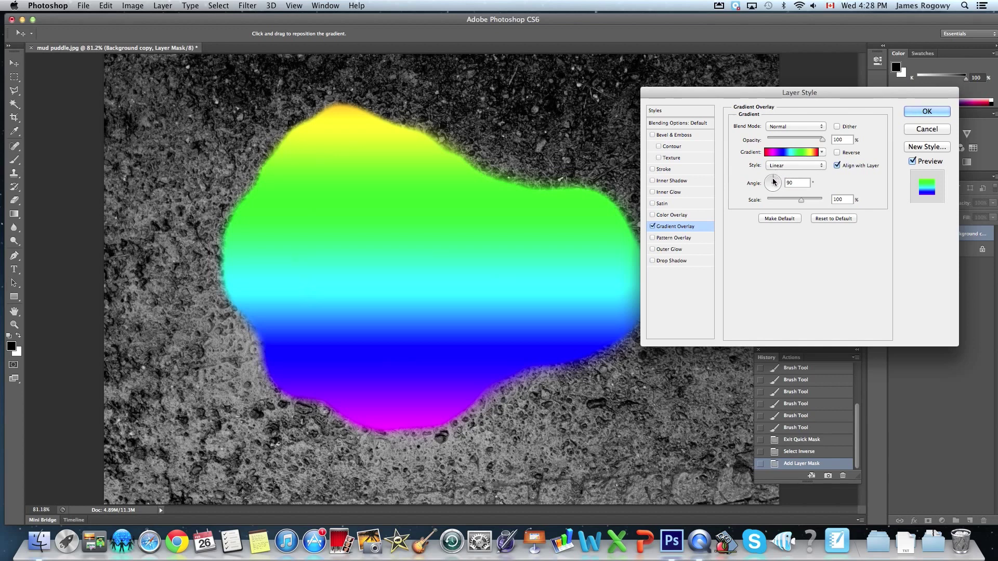
- Set the gradient overlay's angle to -157° and its scale to 72%
key(Return)
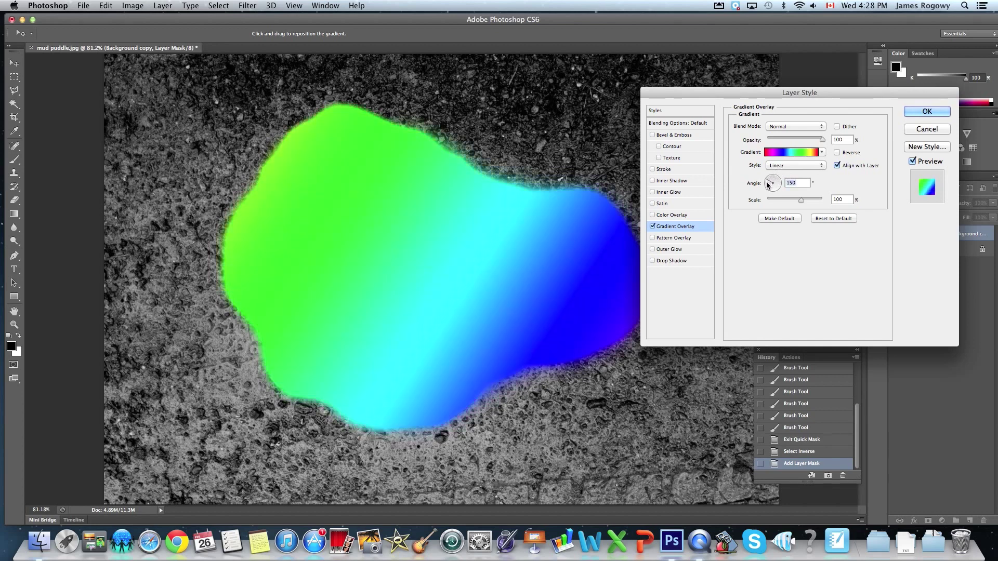
click(785, 189)
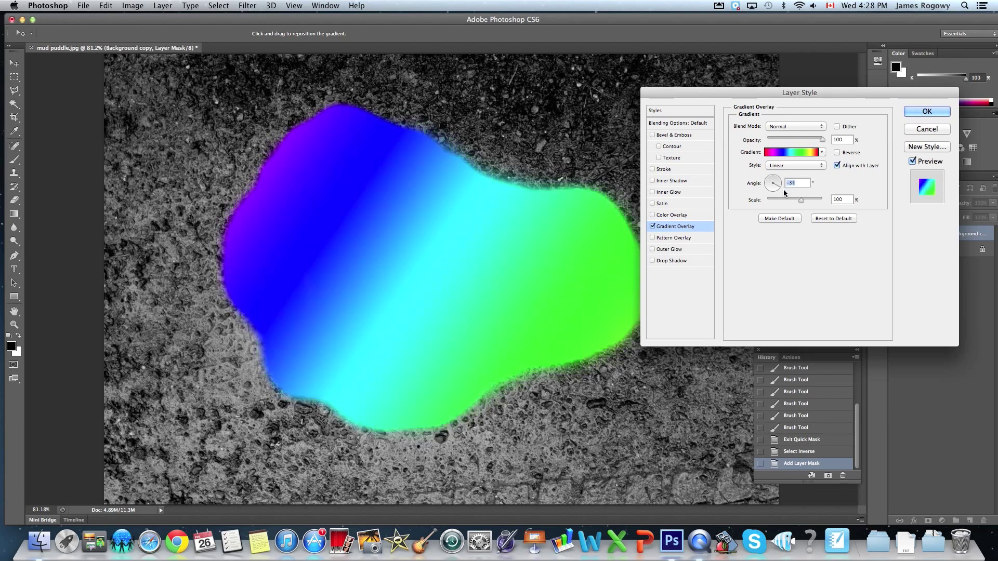
drag(780, 186, 764, 188)
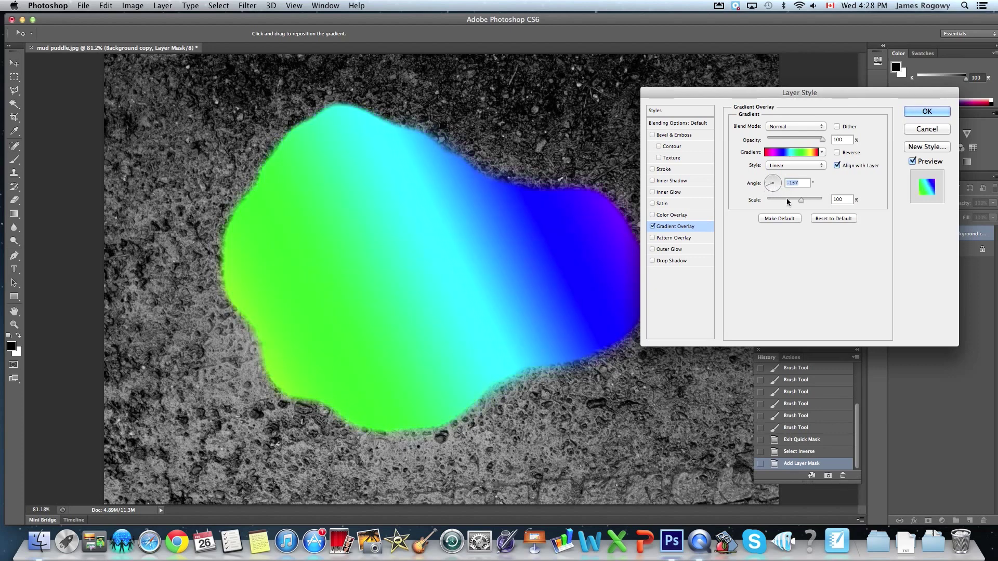
mouse_move(802, 203)
mouse_down()
mouse_move(770, 203)
mouse_move(800, 204)
mouse_move(789, 202)
mouse_up()
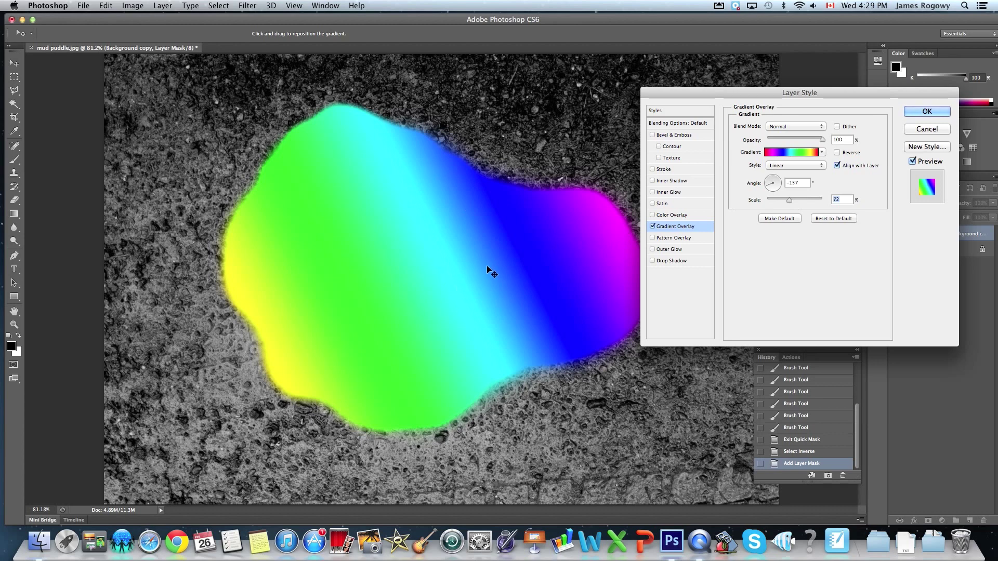
- Set the gradient overlay to Soft Light blending at 57% opacity and apply the layer style
click(787, 126)
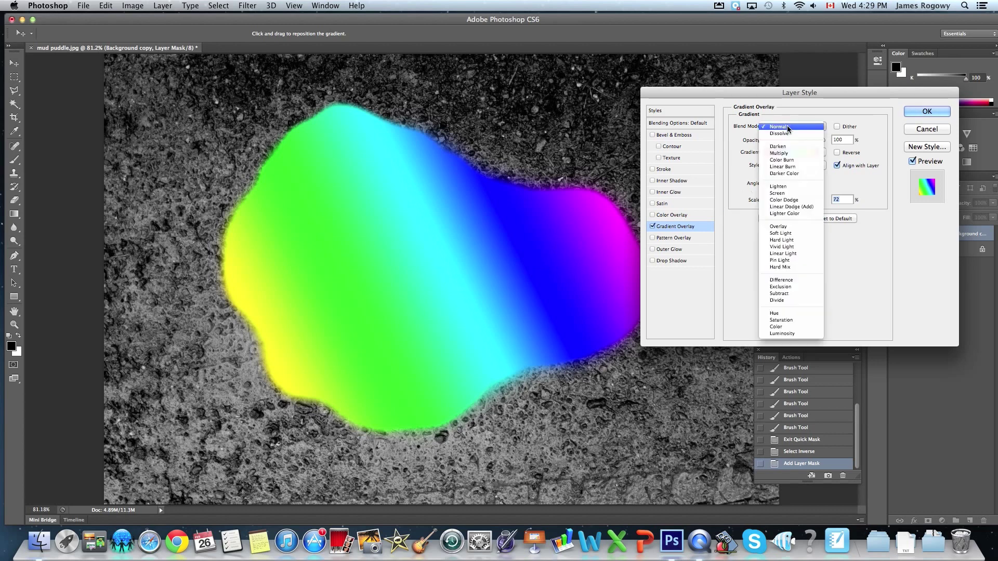
click(780, 233)
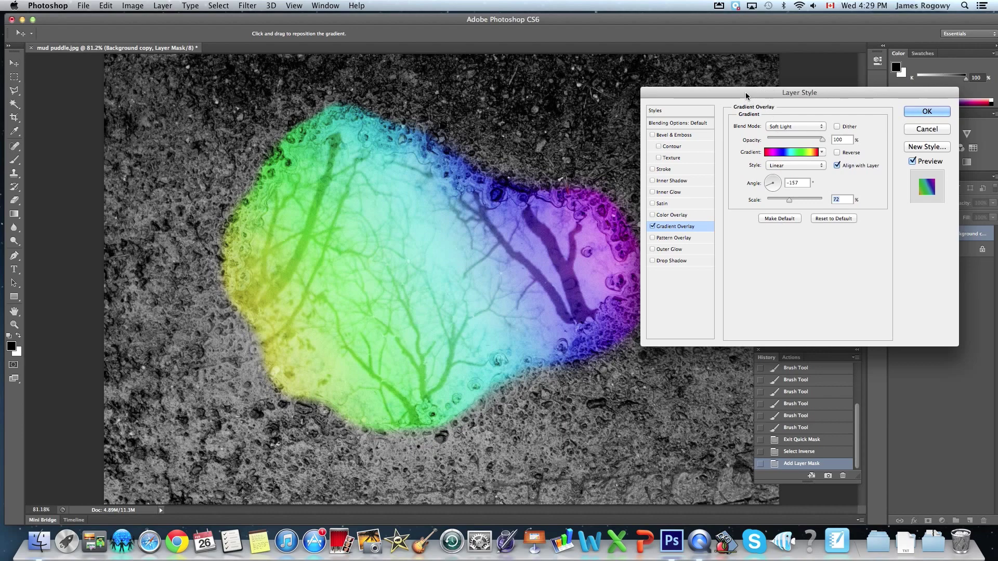
drag(746, 92, 791, 91)
drag(868, 136, 844, 136)
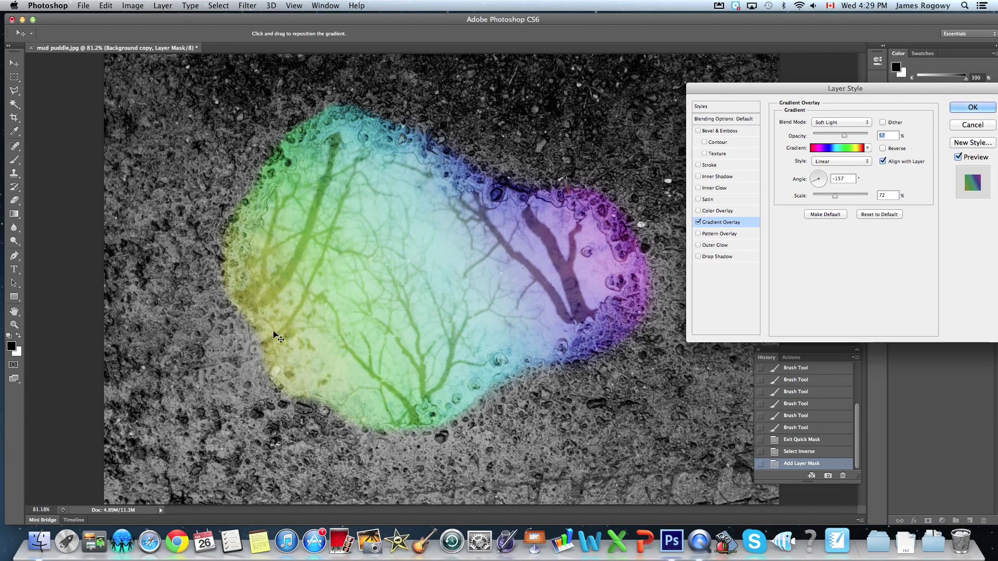
drag(903, 91, 878, 72)
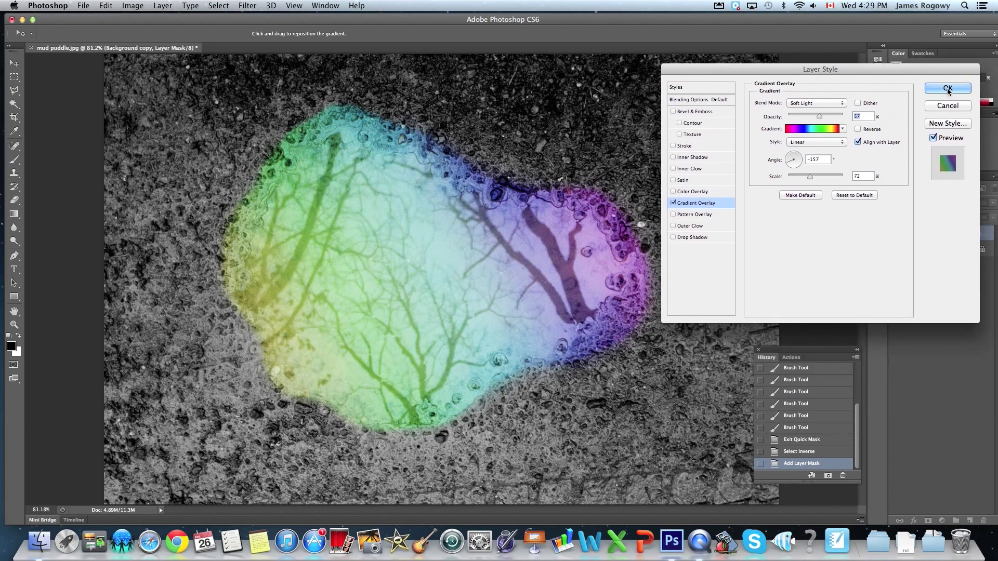
click(948, 88)
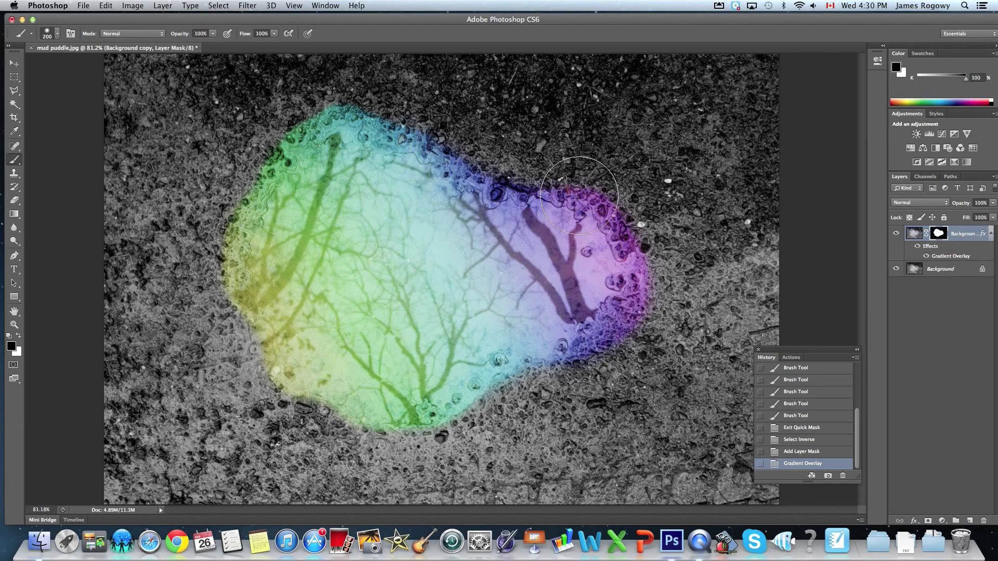
- Save the puddle image as mud puddle.psd in Photoshop format with layers
click(83, 6)
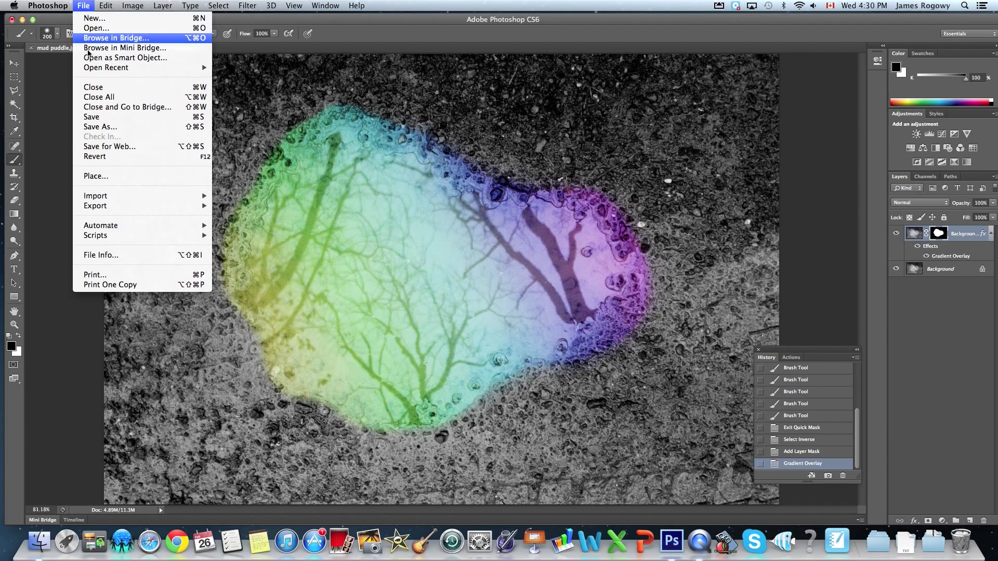
click(86, 119)
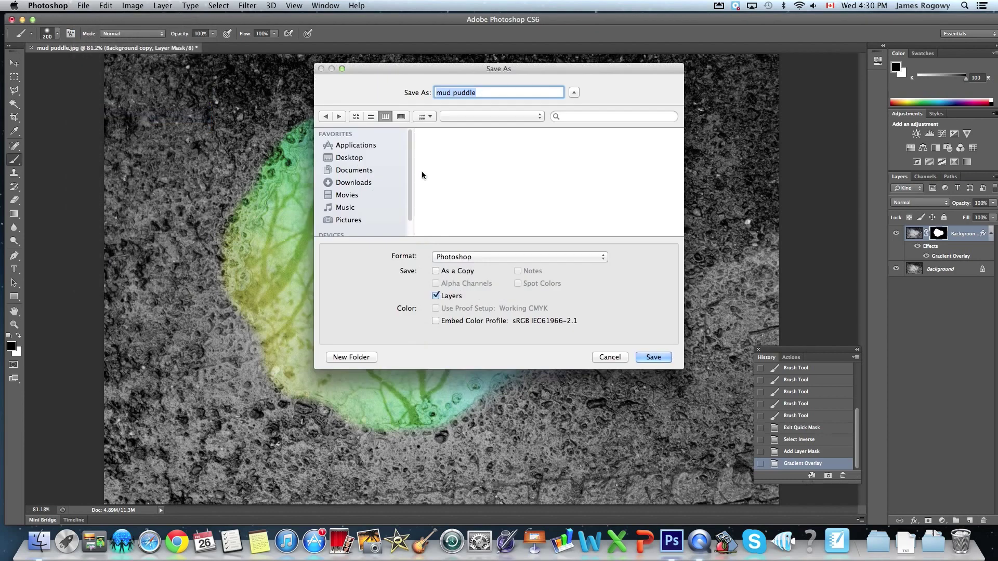
click(656, 356)
click(541, 229)
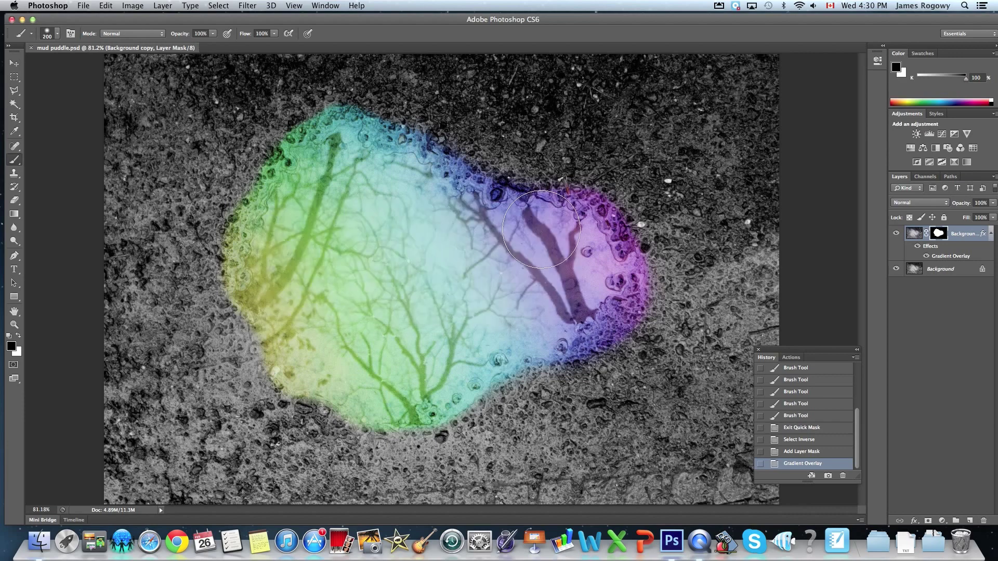